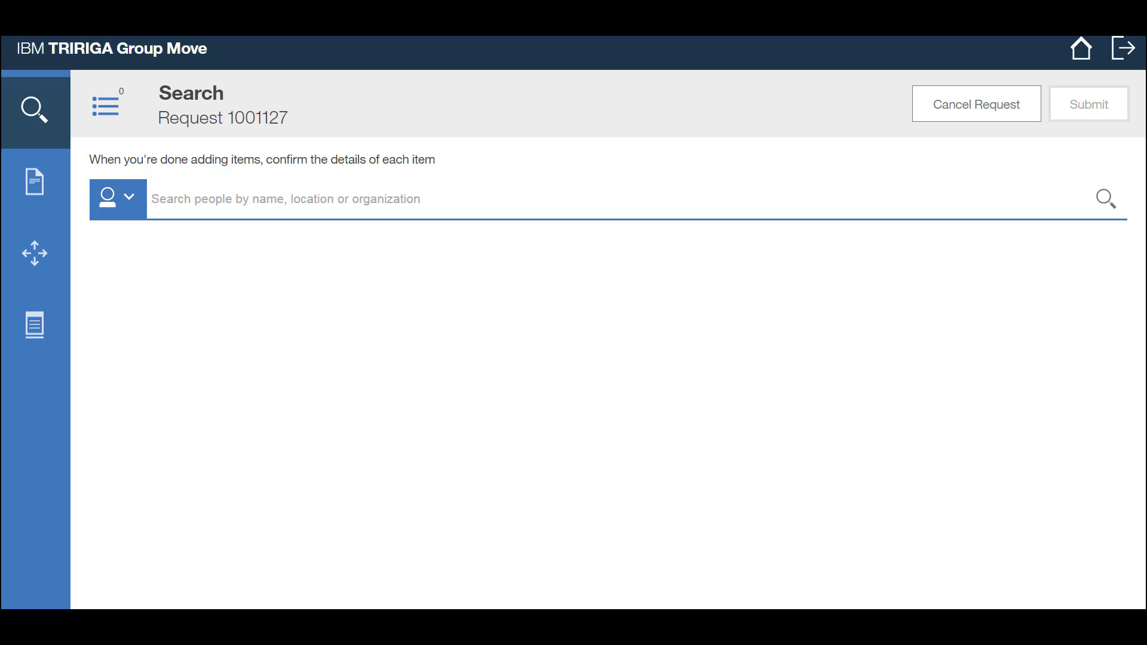
- Search locations for "watson" and choose the Charlotte Watson Center building
{"action": "left_click", "coordinate": [132, 198]}
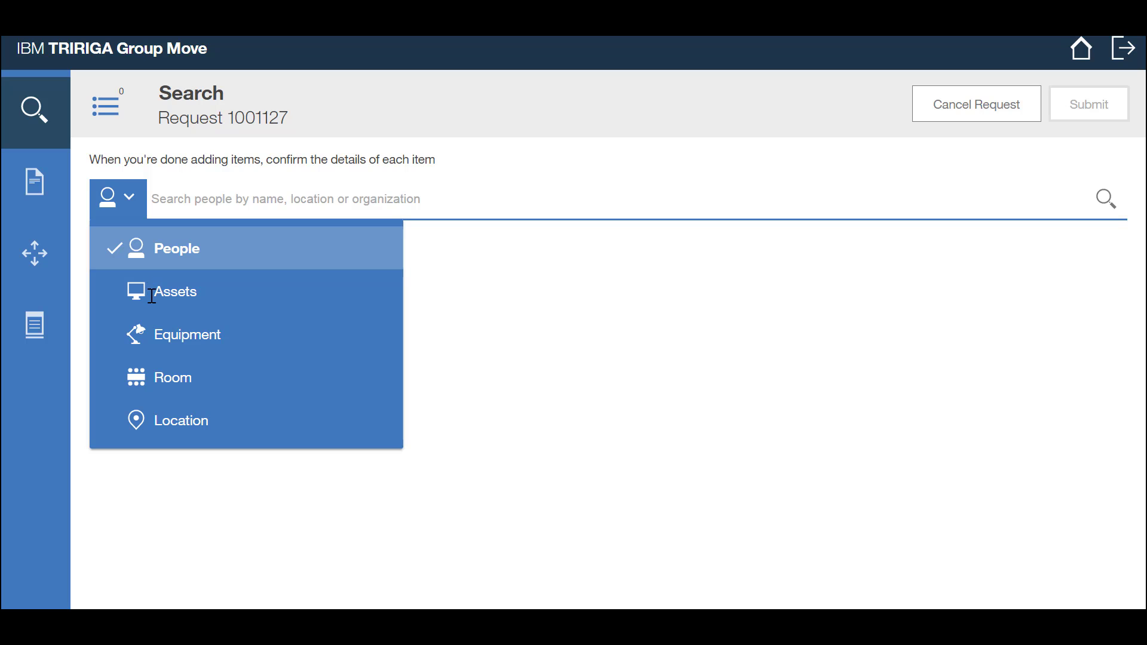
{"action": "left_click", "coordinate": [198, 427]}
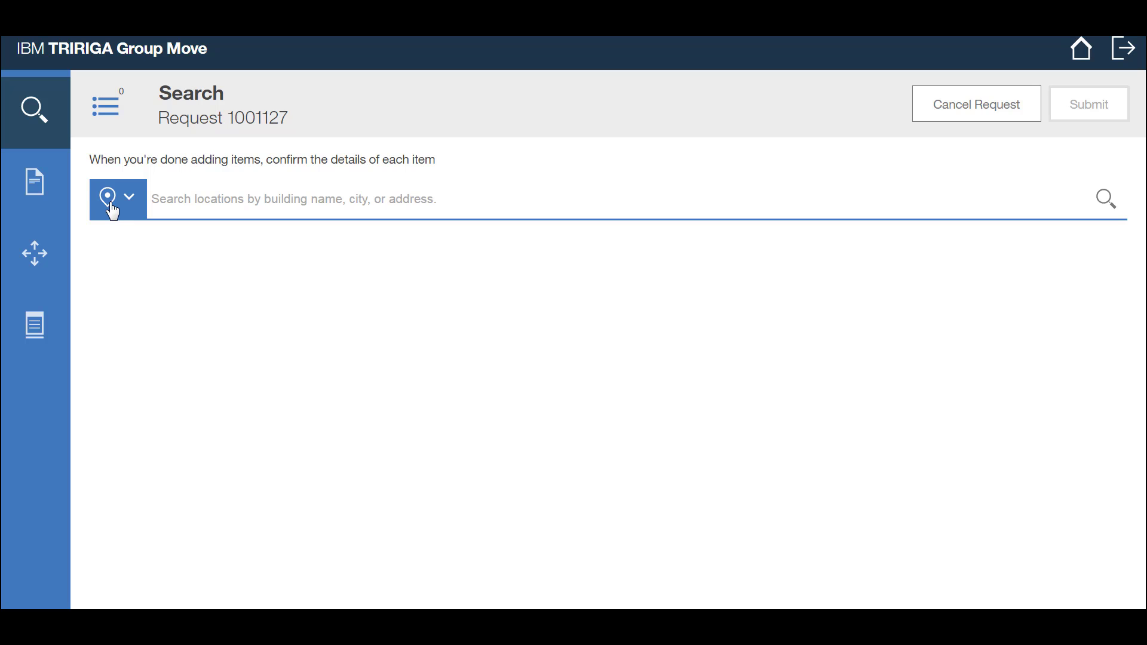
{"action": "left_click", "coordinate": [186, 209]}
{"action": "type", "text": "watson"}
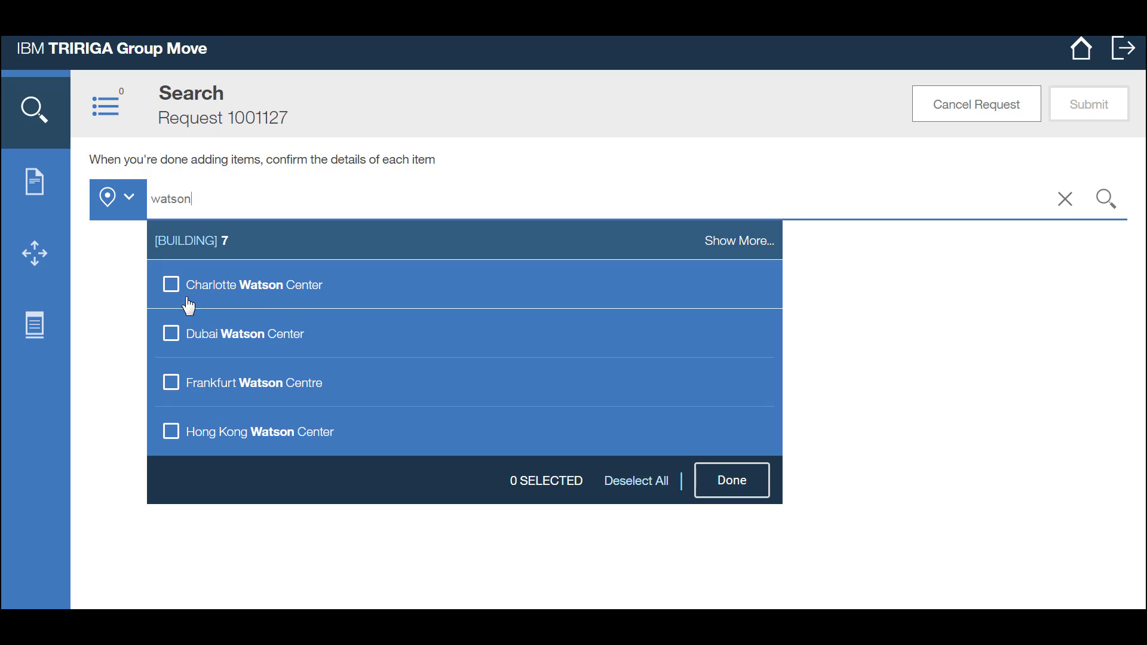
{"action": "left_click", "coordinate": [173, 284]}
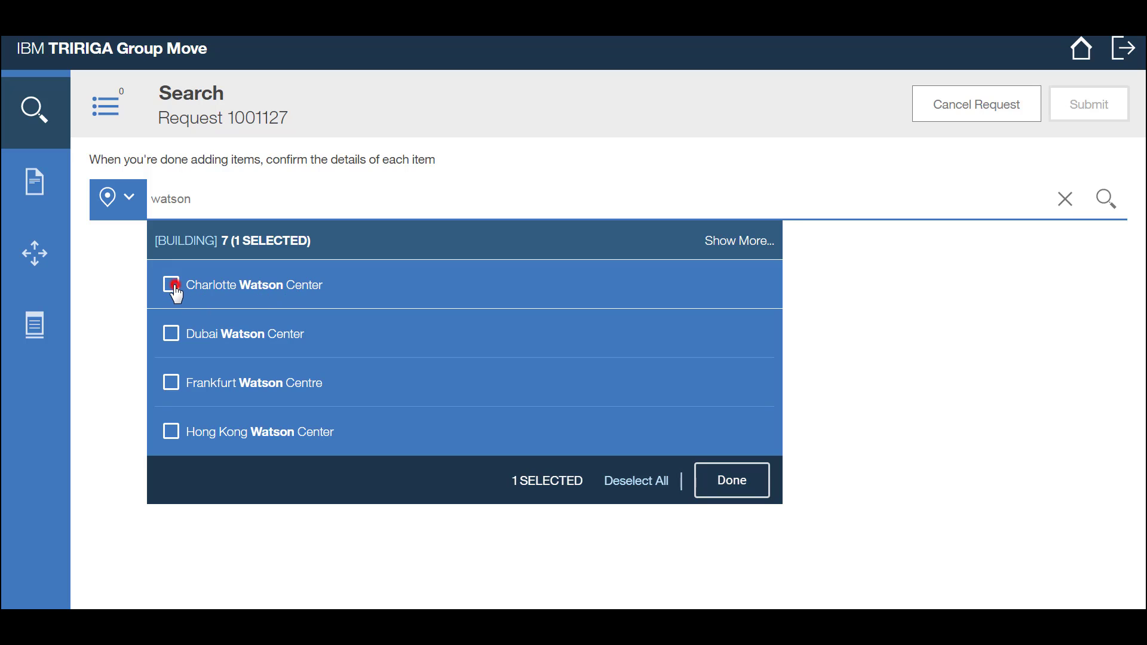
{"action": "left_click", "coordinate": [747, 495]}
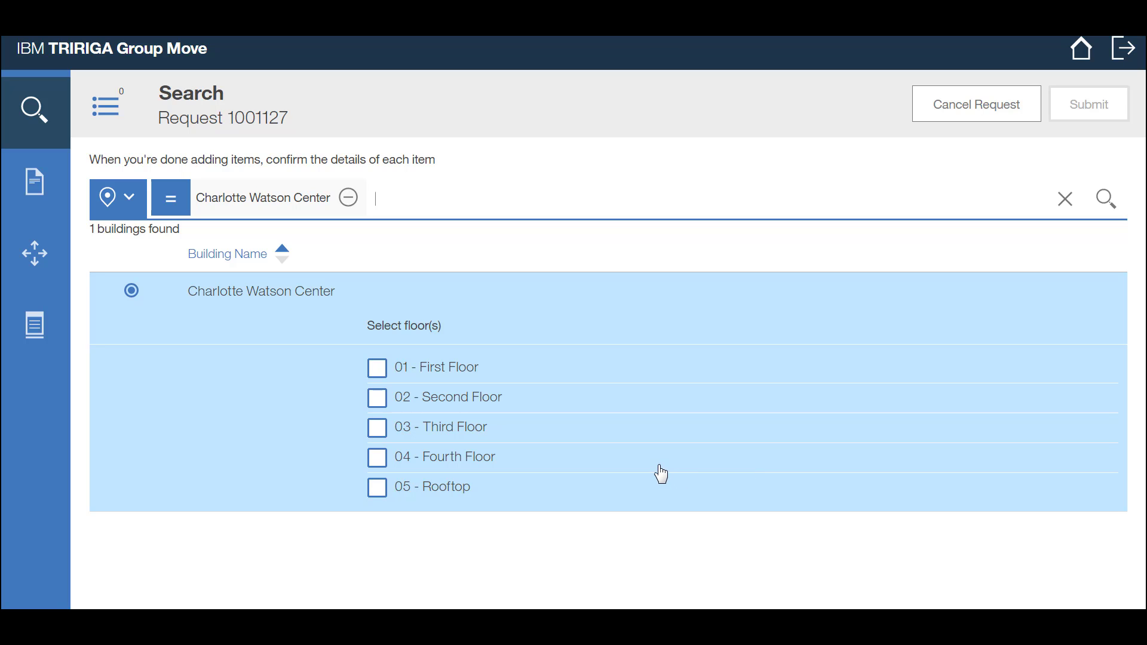
- Choose the 01 - First Floor and 02 - Second Floor of Charlotte Watson Center and open their floor plans
{"action": "left_click", "coordinate": [377, 367]}
{"action": "left_click", "coordinate": [377, 397]}
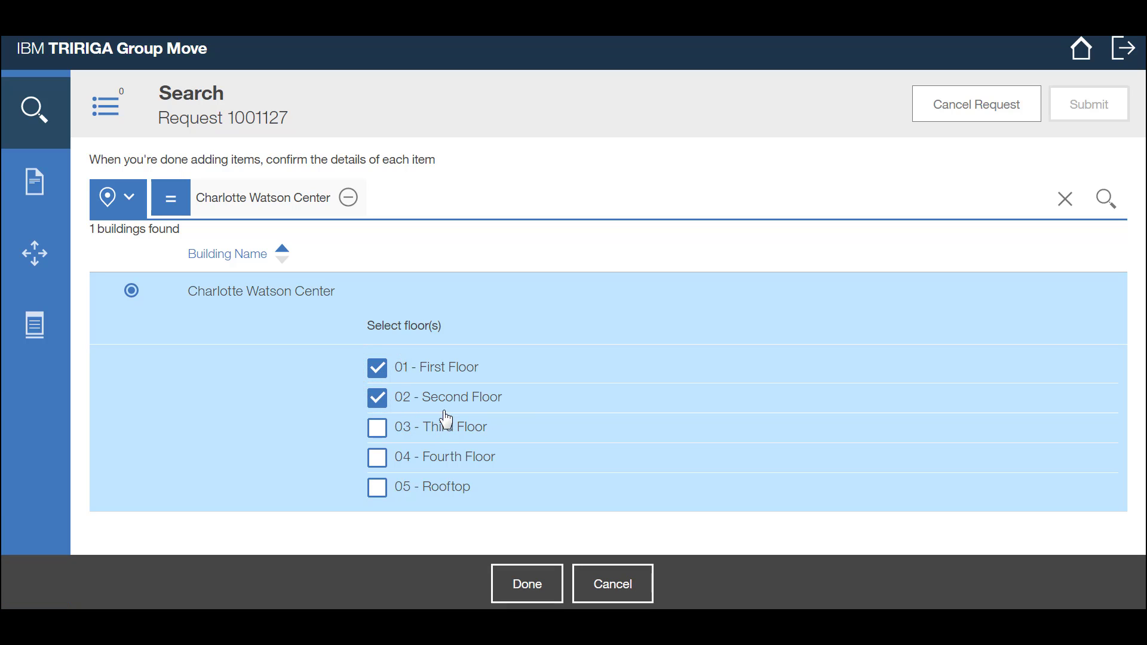
{"action": "left_click", "coordinate": [531, 584]}
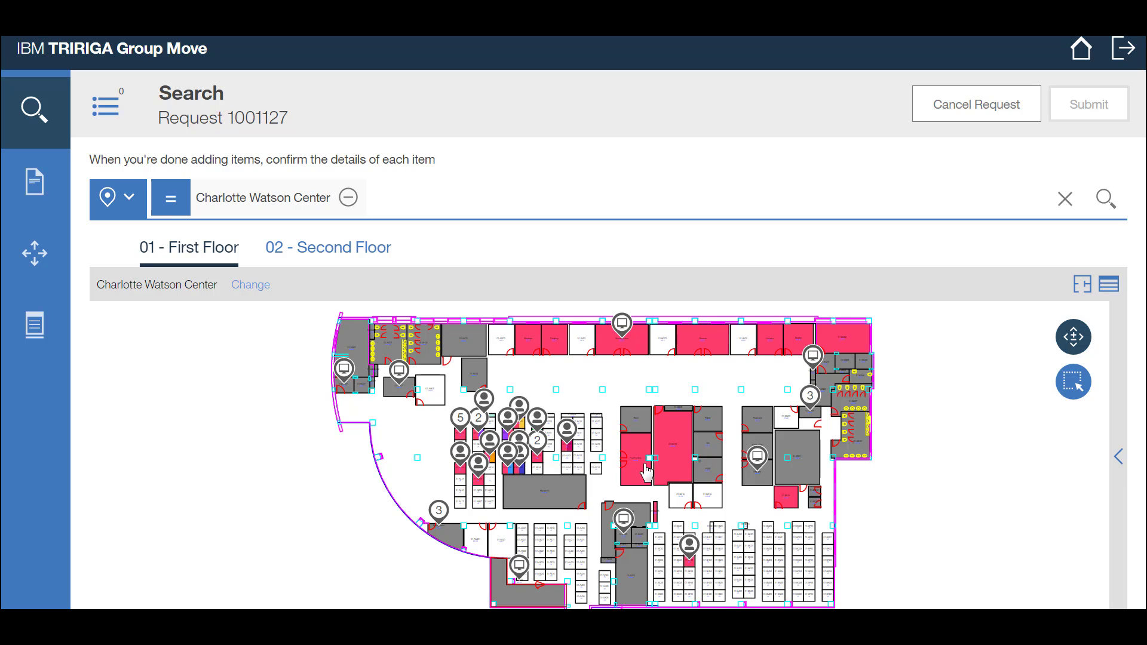
- Select the Foo Fighters room and the occupied workspace 01-AU12 on the first-floor plan and add them to the move request
{"action": "scroll", "coordinate": [651, 463], "scroll_direction": "up", "scroll_amount": 5}
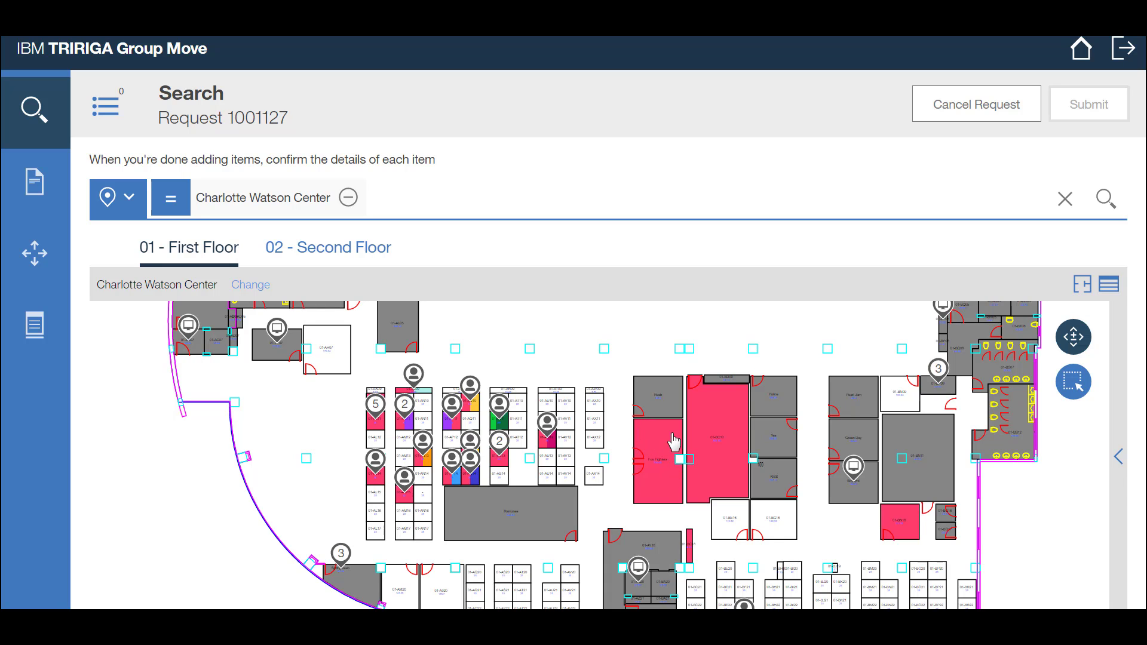
{"action": "scroll", "coordinate": [672, 443], "scroll_direction": "up", "scroll_amount": 1}
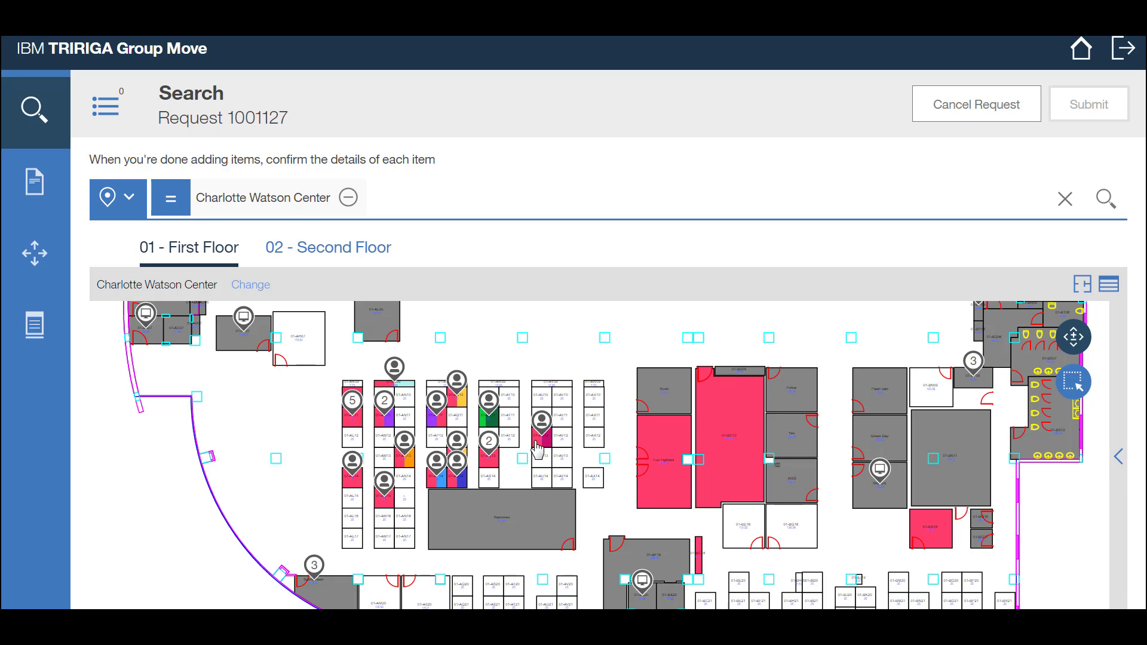
{"action": "scroll", "coordinate": [549, 453], "scroll_direction": "down", "scroll_amount": 3}
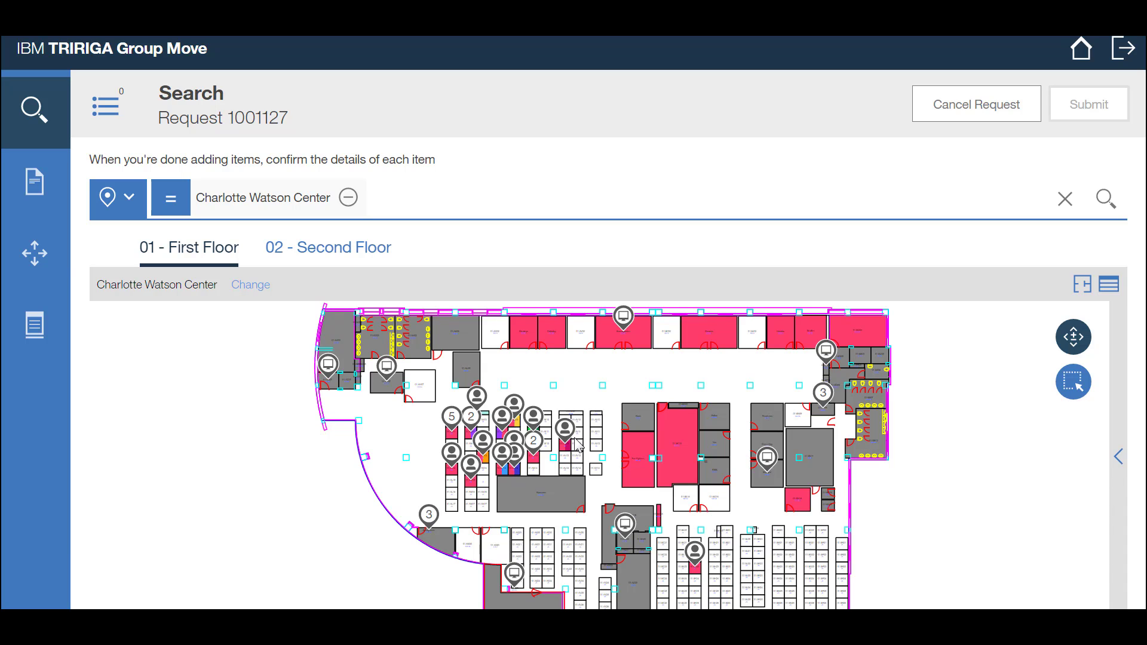
{"action": "left_click", "coordinate": [612, 481]}
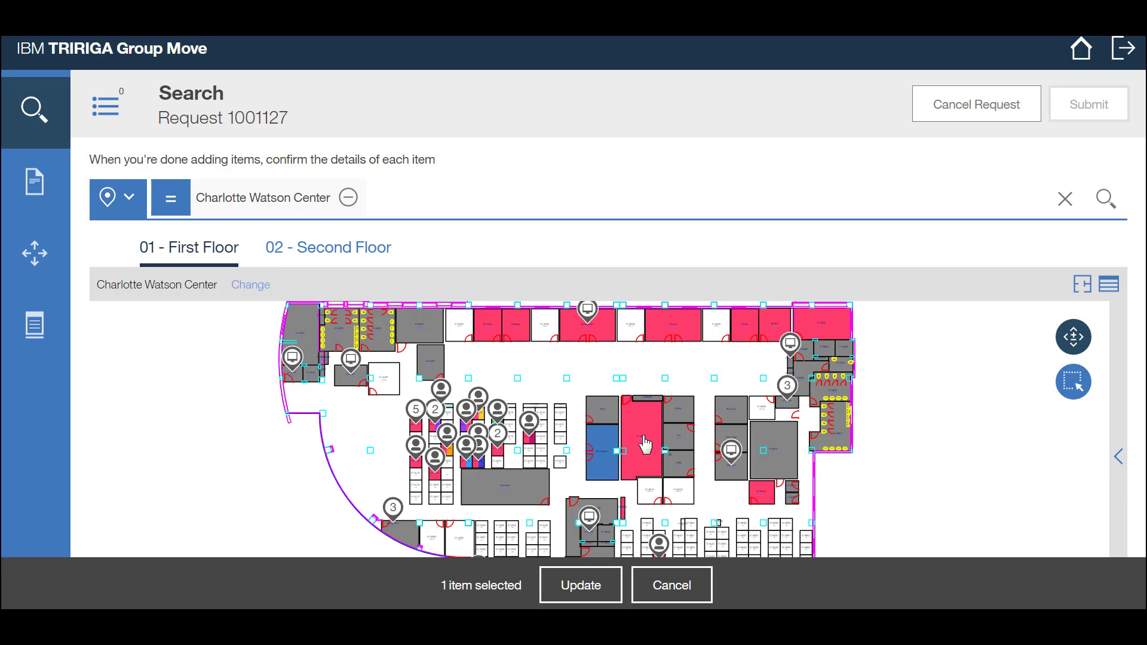
{"action": "left_click", "coordinate": [526, 441]}
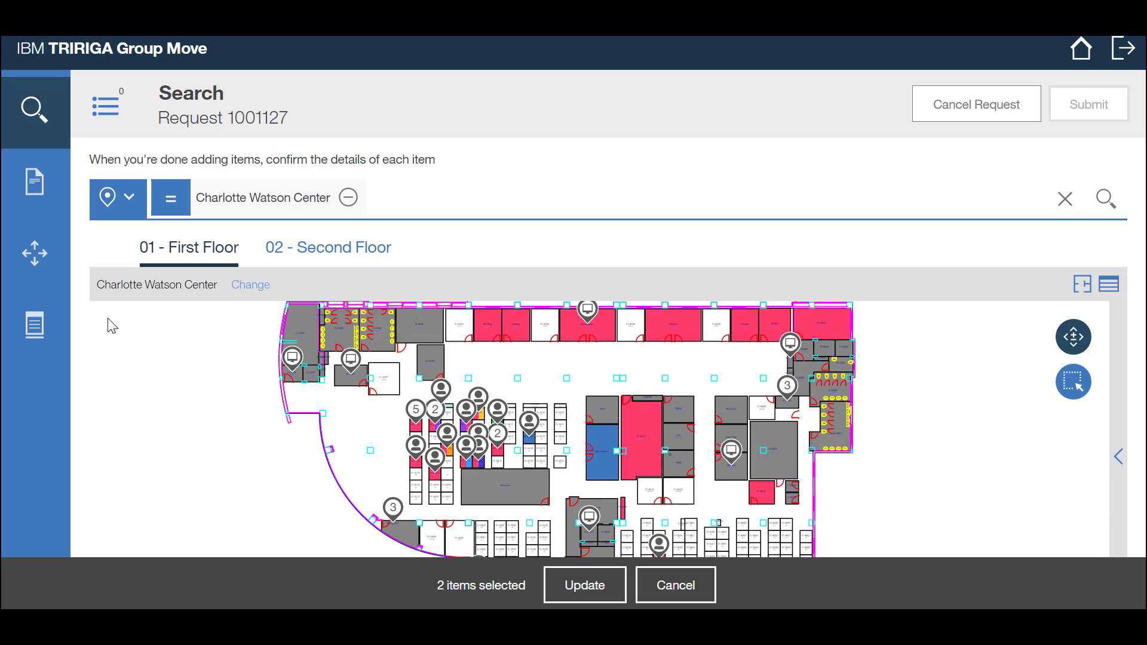
{"action": "left_click", "coordinate": [573, 590]}
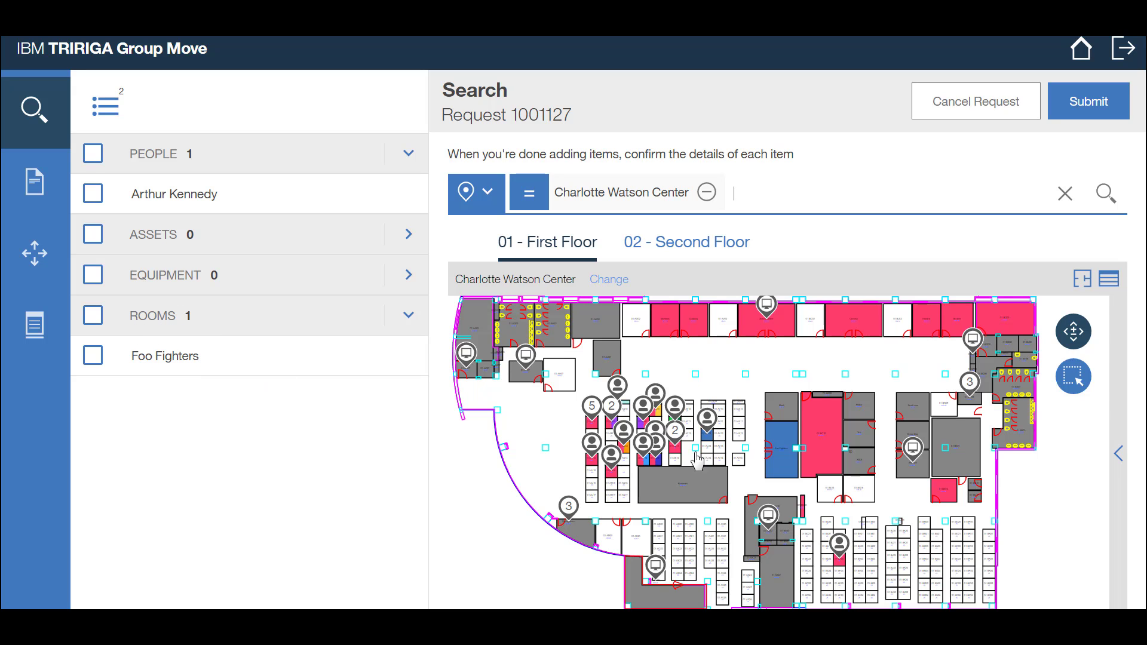
- Add everyone and everything in workspace 01-AL11 to the move request and expand the request's Assets and Equipment lists
{"action": "left_click", "coordinate": [758, 472]}
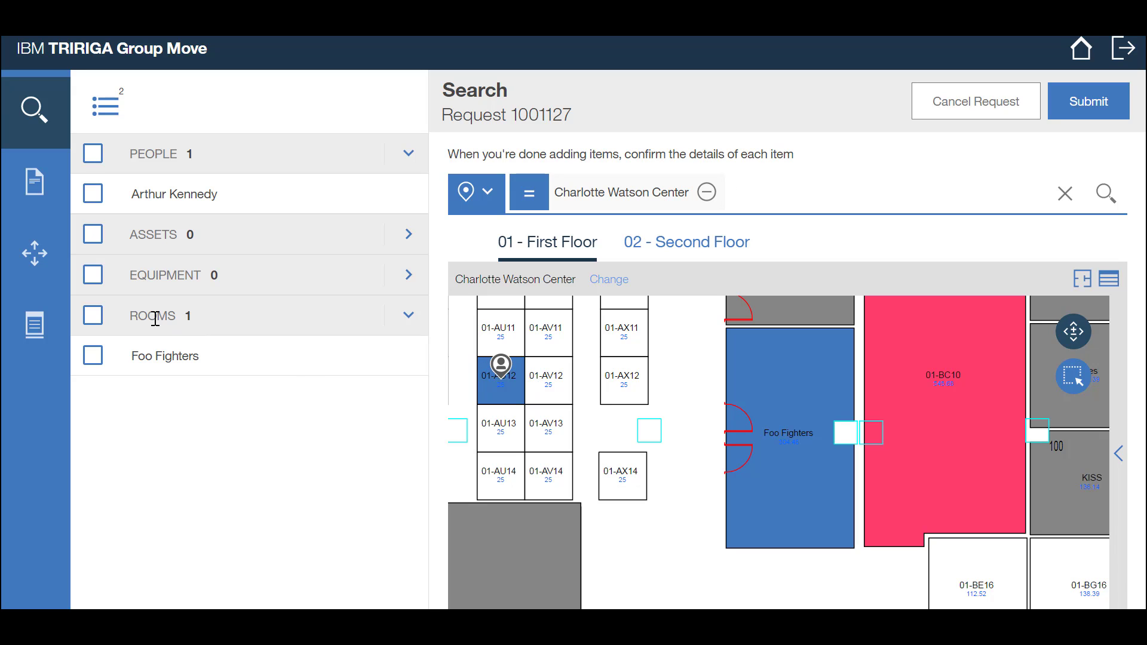
{"action": "left_click_drag", "start_coordinate": [619, 442], "coordinate": [696, 469]}
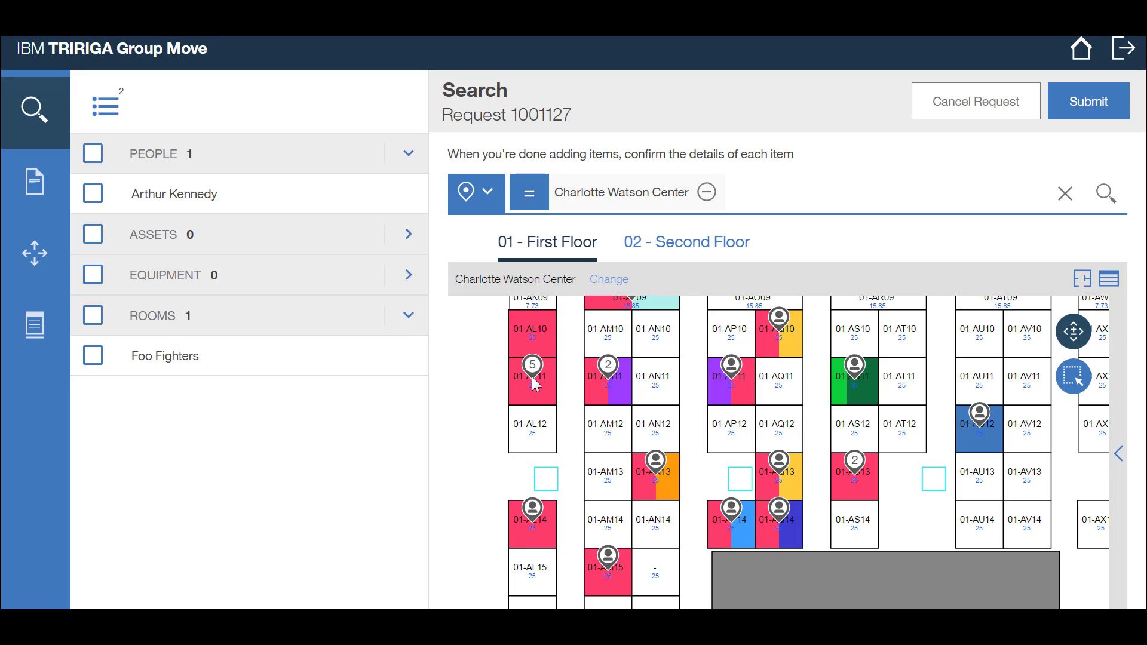
{"action": "mouse_move", "coordinate": [535, 379]}
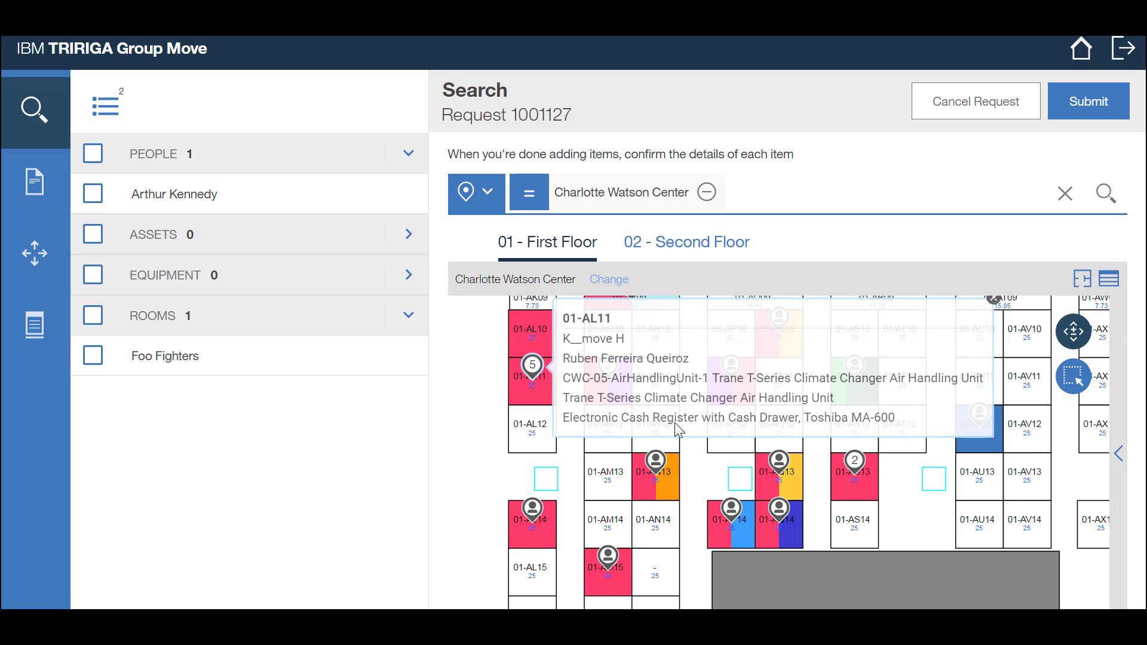
{"action": "left_click", "coordinate": [518, 401]}
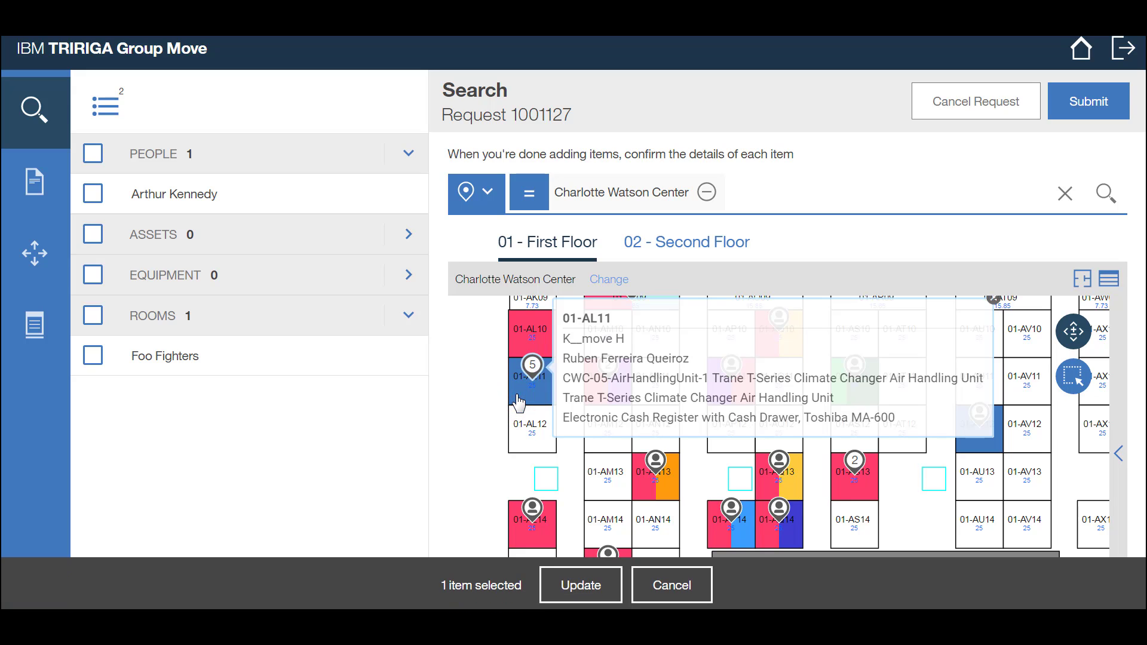
{"action": "left_click", "coordinate": [583, 595]}
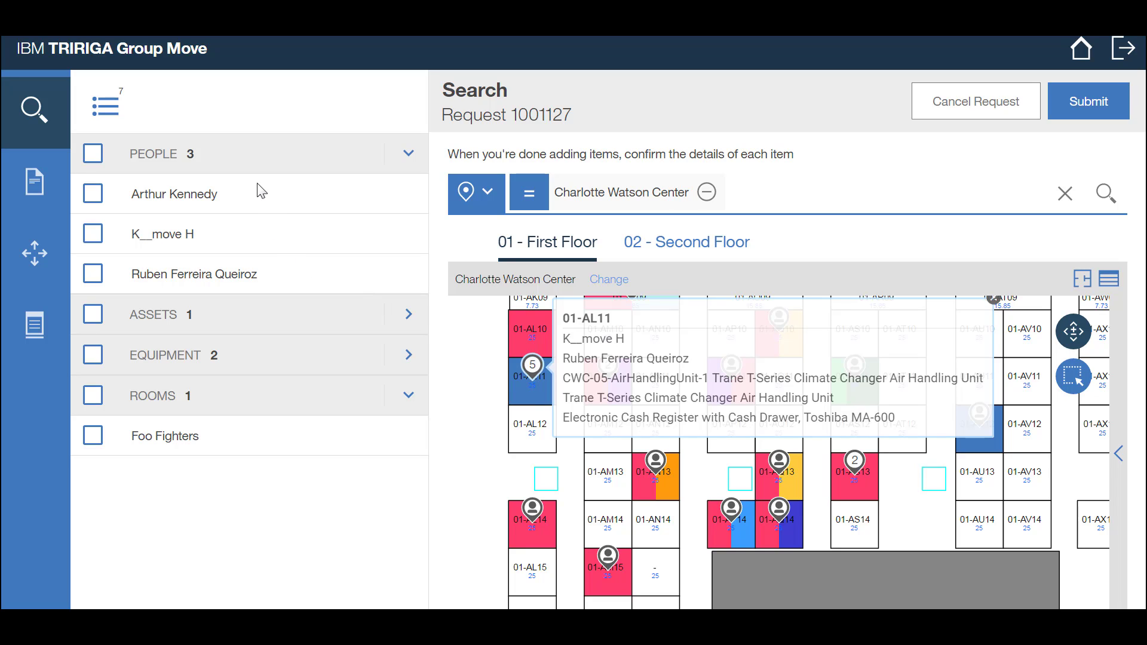
{"action": "left_click", "coordinate": [408, 314]}
{"action": "left_click", "coordinate": [409, 396]}
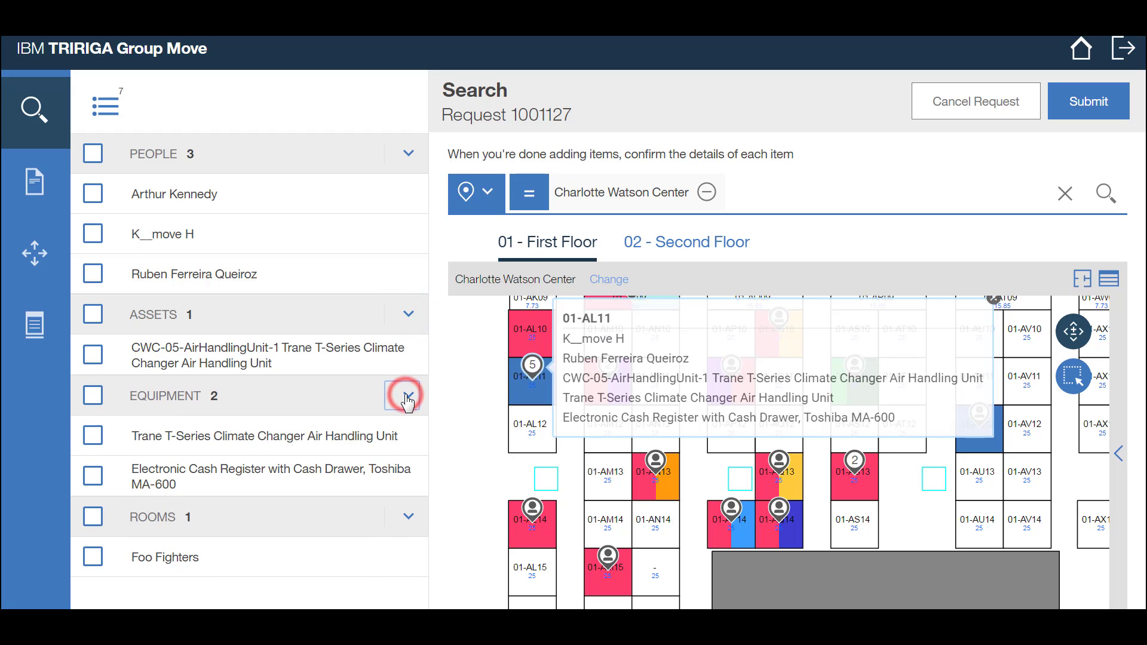
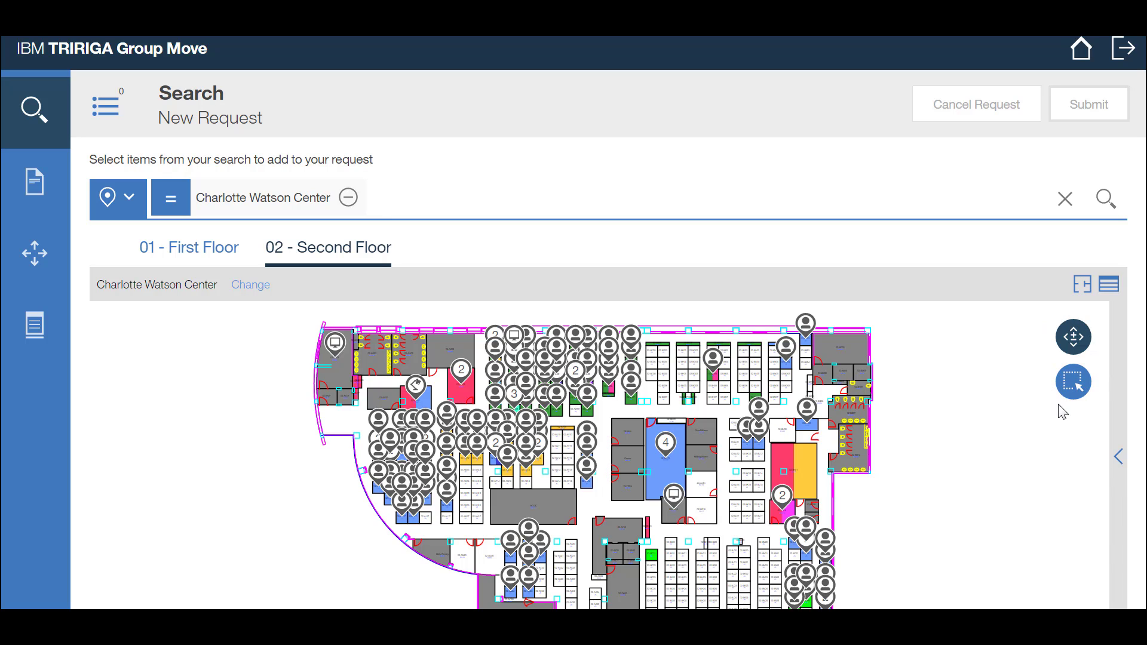
- Examine the second-floor plan in pan mode, shifting it and zooming in and out
{"action": "left_click", "coordinate": [1065, 333]}
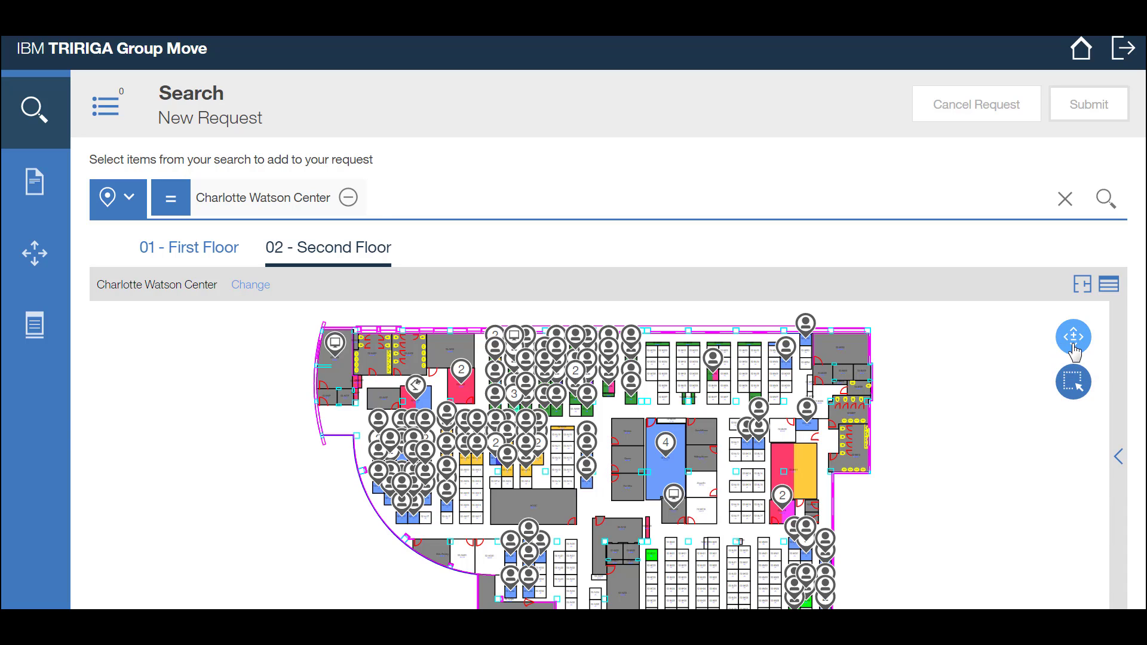
{"action": "left_click", "coordinate": [1073, 347]}
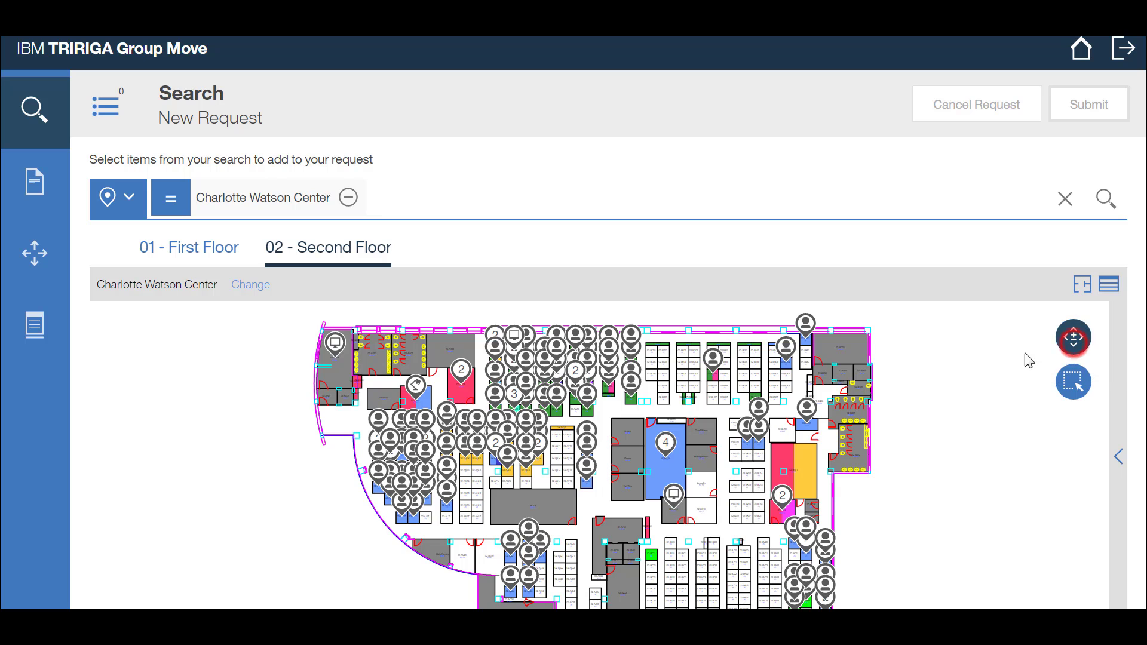
{"action": "left_click", "coordinate": [640, 405]}
{"action": "left_click_drag", "start_coordinate": [653, 410], "coordinate": [608, 400]}
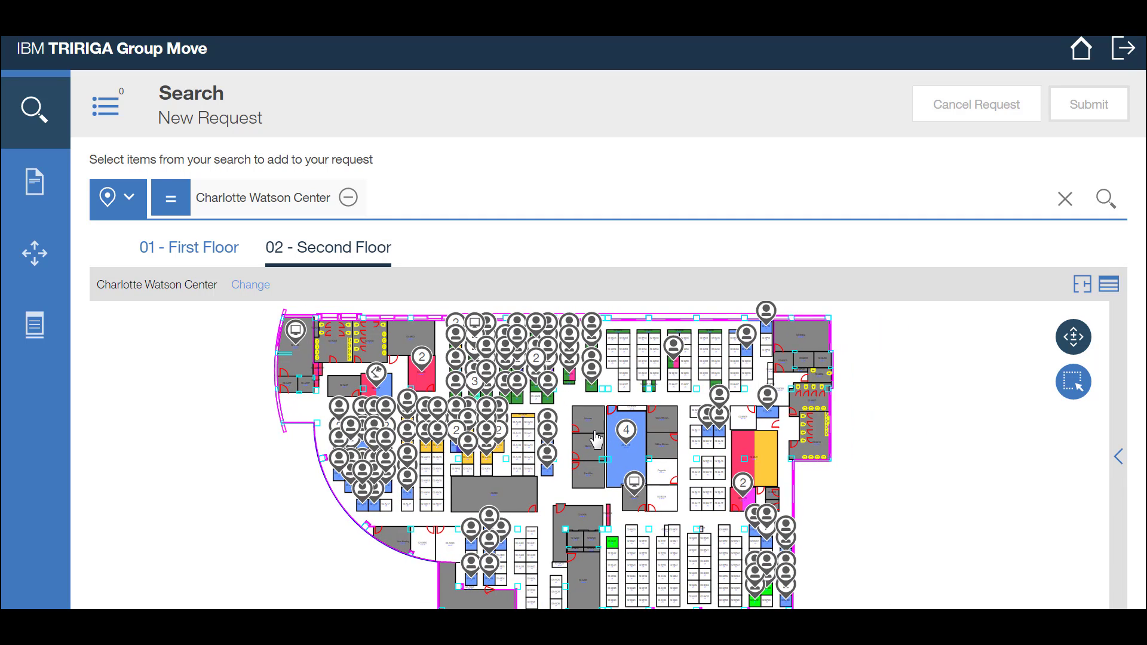
{"action": "scroll", "coordinate": [596, 439], "scroll_direction": "down", "scroll_amount": 3}
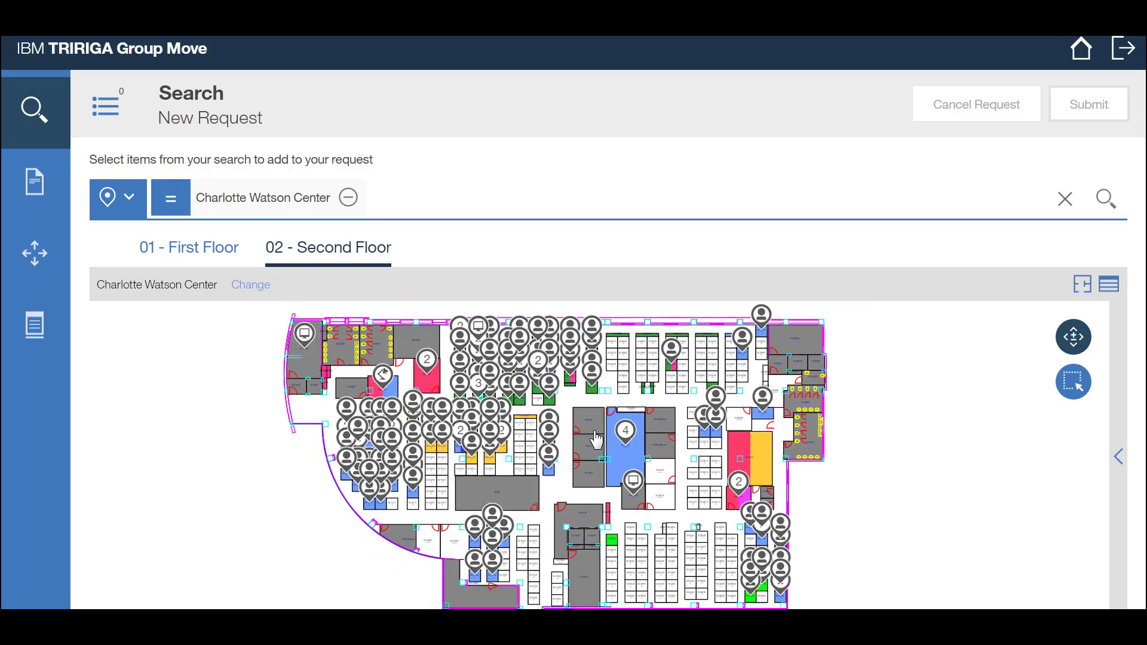
{"action": "scroll", "coordinate": [596, 439], "scroll_direction": "up", "scroll_amount": 4}
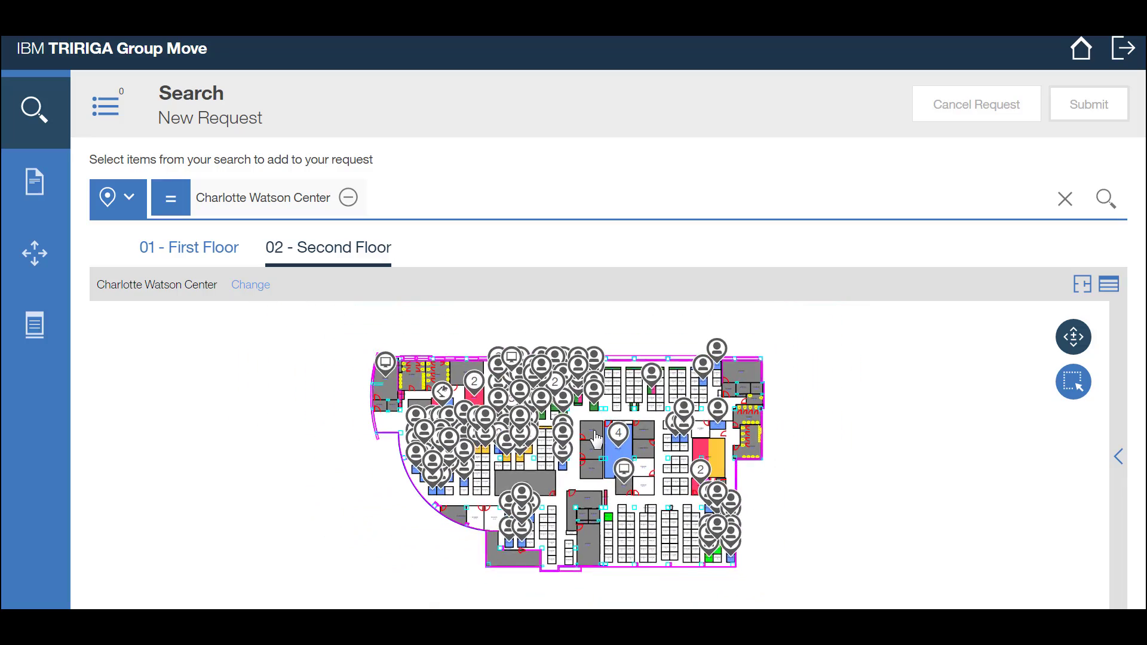
{"action": "scroll", "coordinate": [596, 439], "scroll_direction": "down", "scroll_amount": 3}
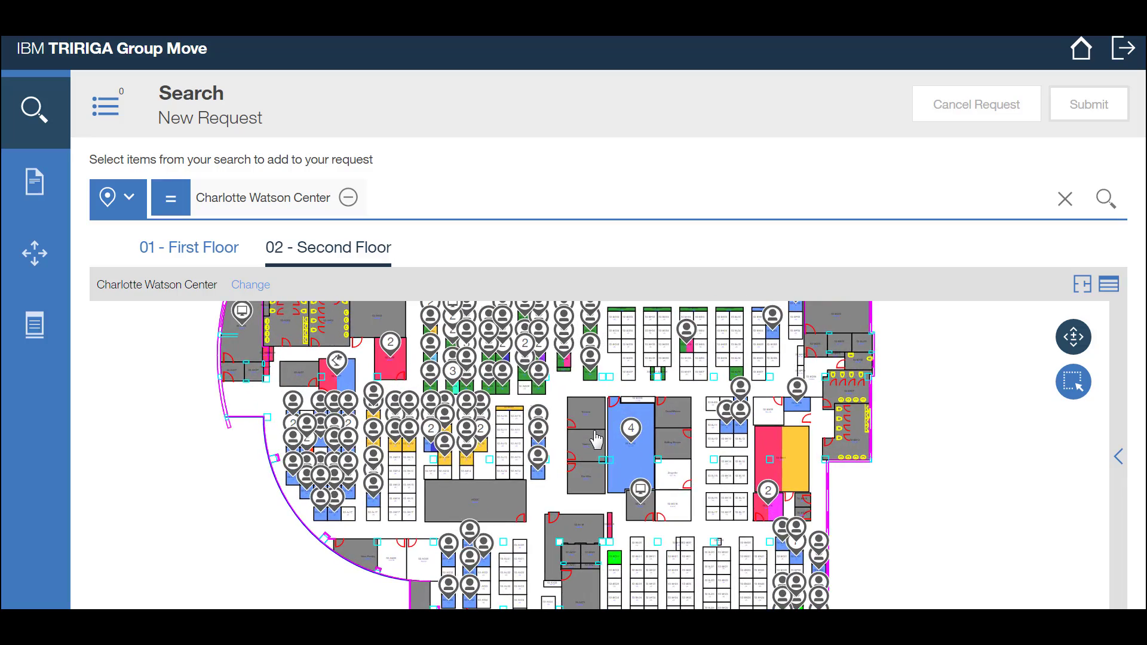
- Area-select the central block of rooms on the second-floor plan and discard the selection
{"action": "left_click", "coordinate": [1071, 384]}
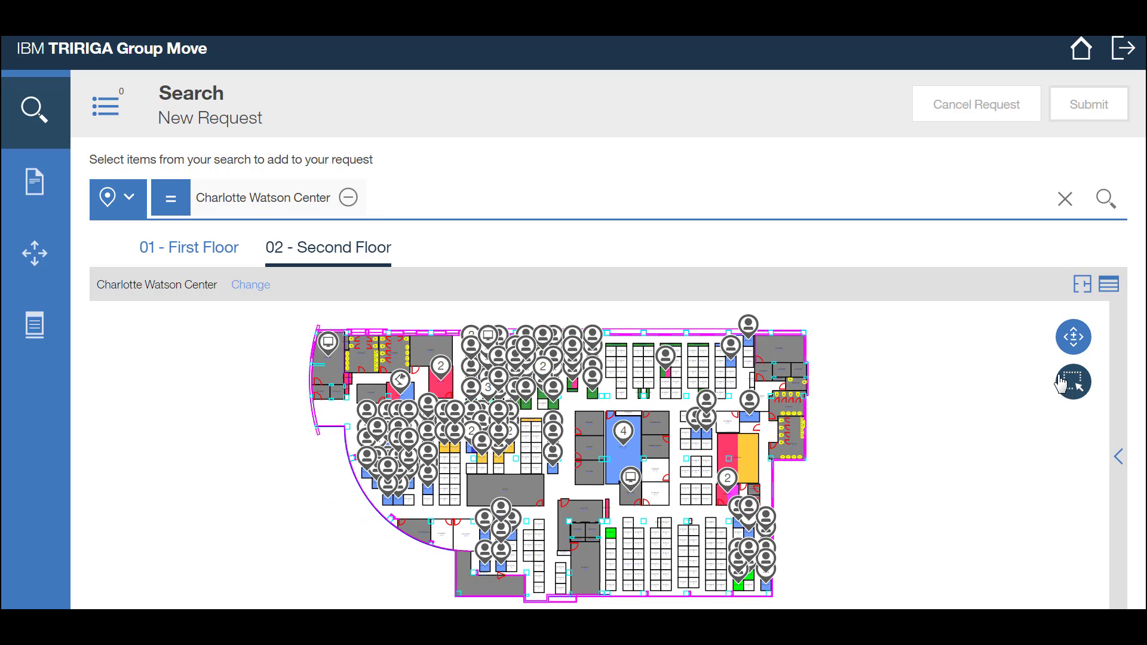
{"action": "left_click", "coordinate": [567, 404]}
{"action": "left_click_drag", "start_coordinate": [570, 400], "coordinate": [681, 521]}
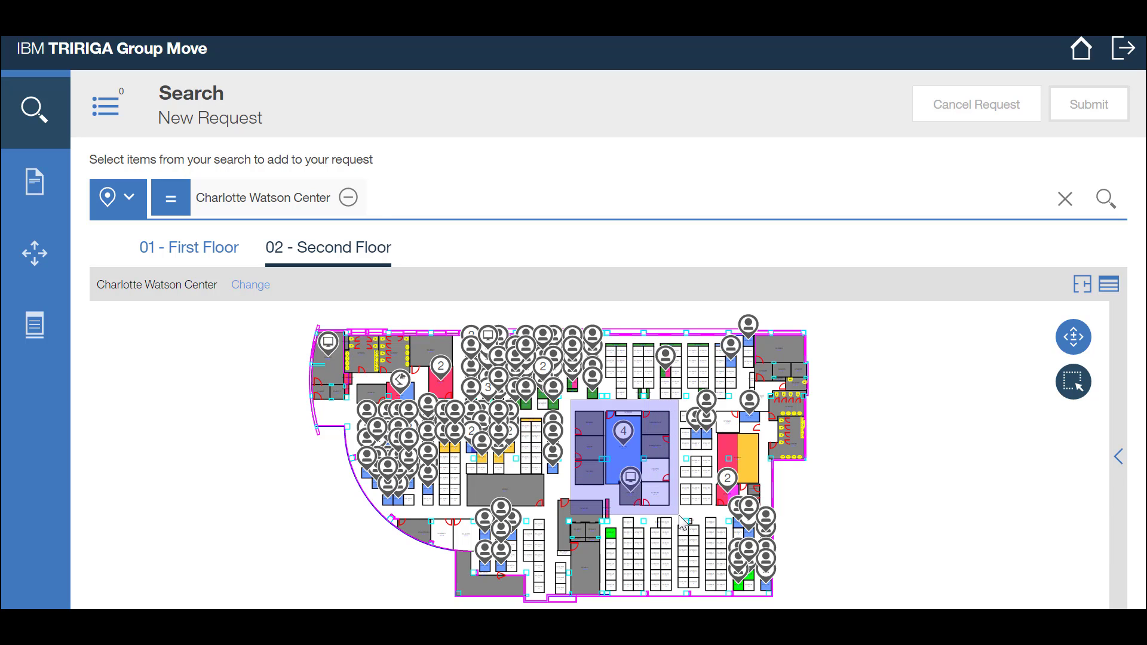
{"action": "left_click_drag", "start_coordinate": [681, 520], "coordinate": [682, 521]}
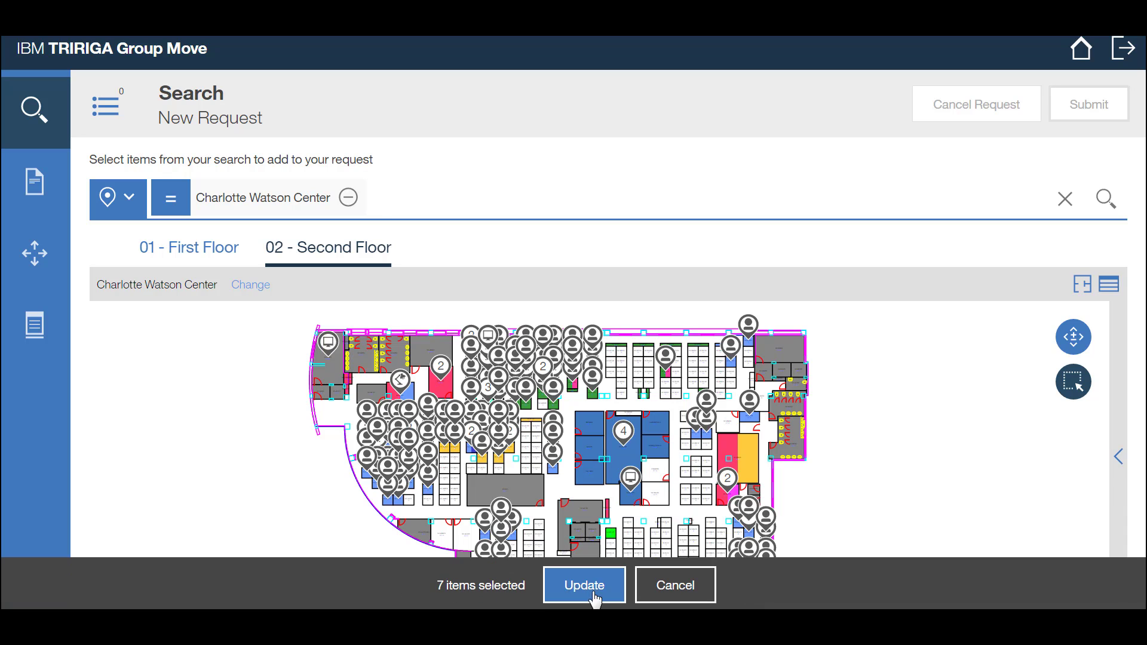
{"action": "left_click", "coordinate": [665, 603]}
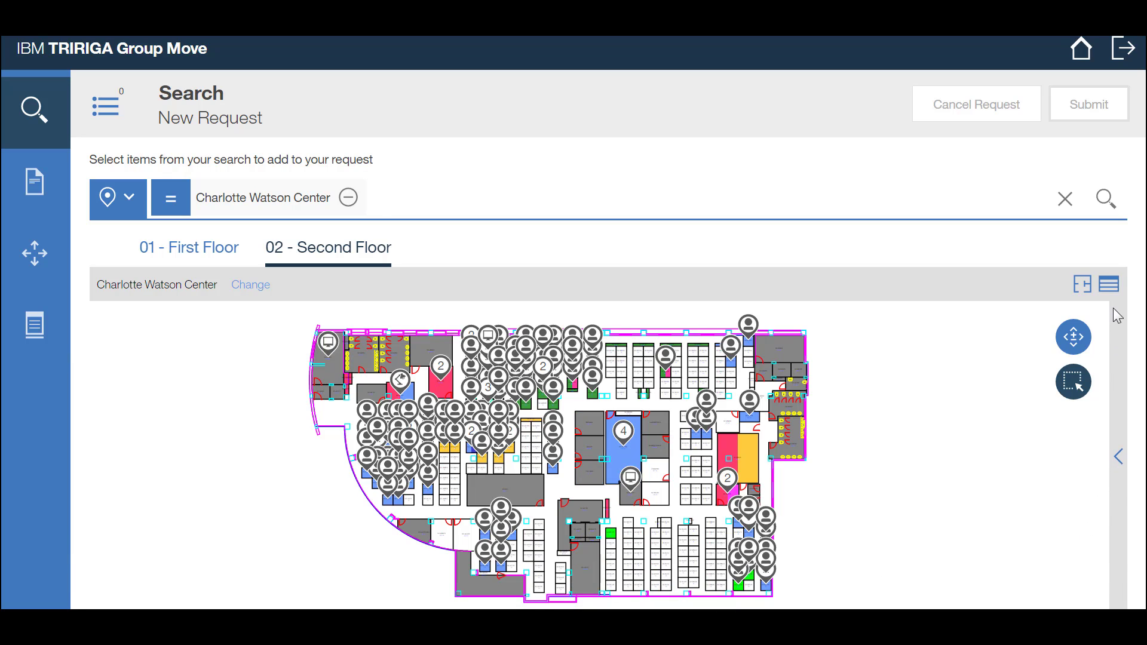
- Show the floor plan's display options and limit the location pins to People only
{"action": "left_click", "coordinate": [1117, 458]}
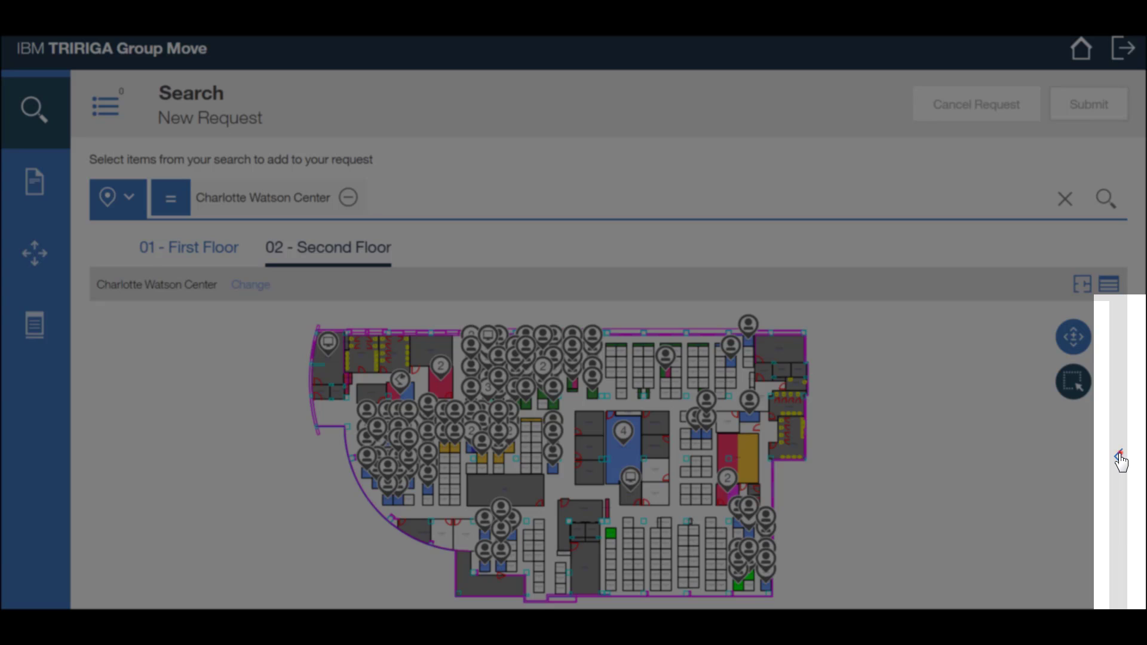
{"action": "left_click", "coordinate": [1120, 457]}
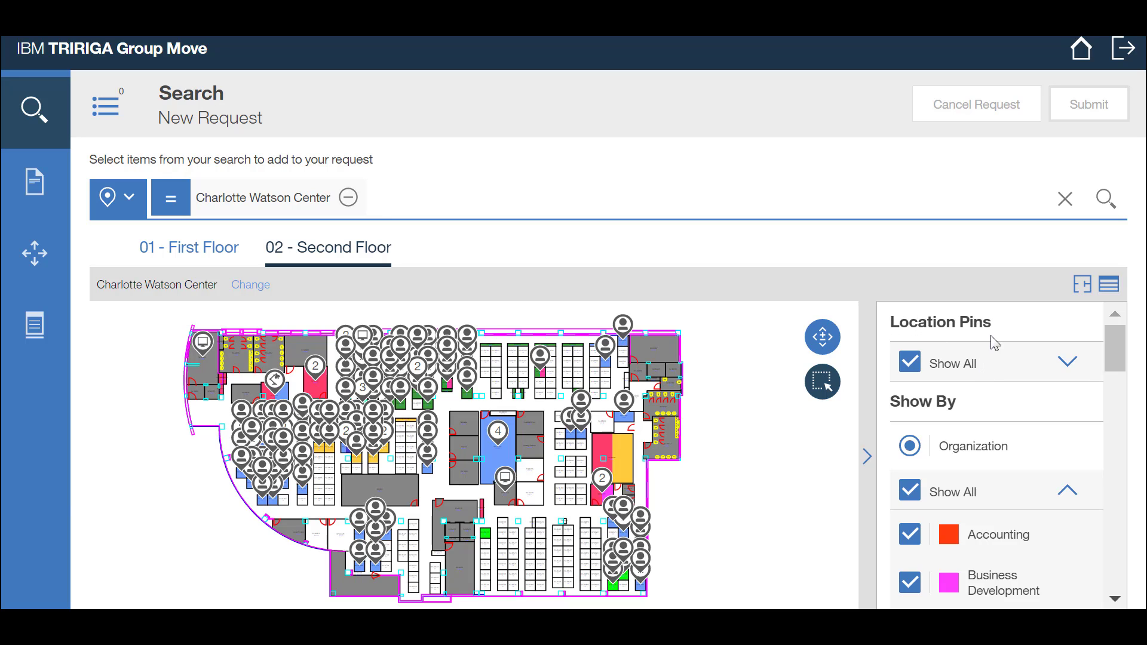
{"action": "left_click", "coordinate": [1067, 364]}
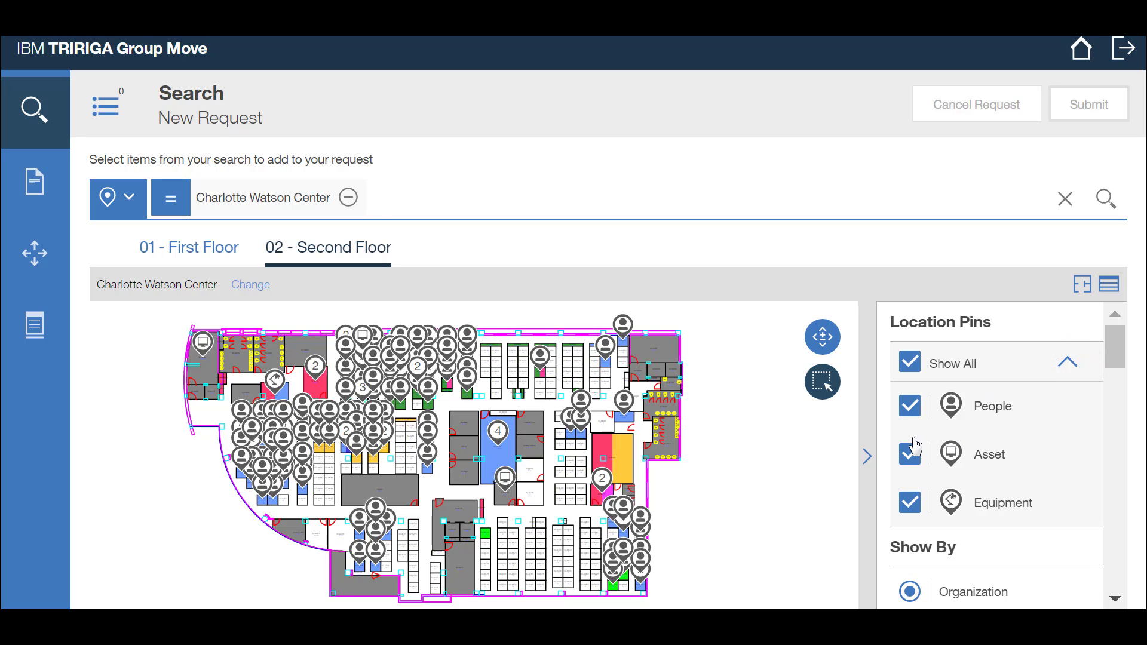
{"action": "left_click", "coordinate": [910, 363]}
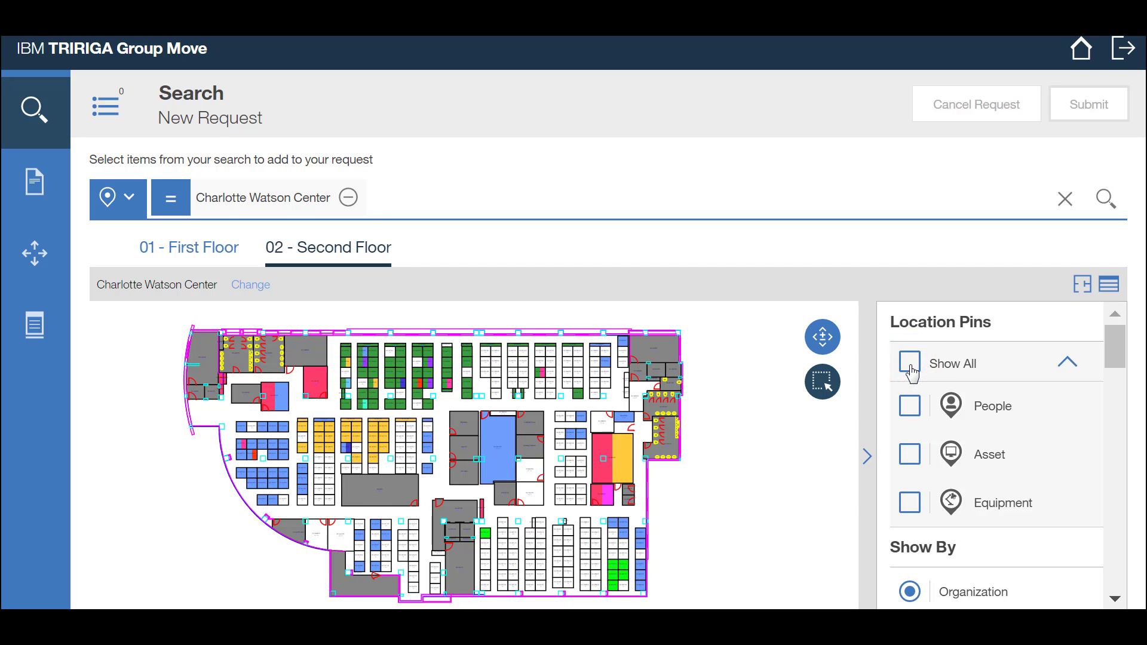
{"action": "left_click", "coordinate": [912, 408]}
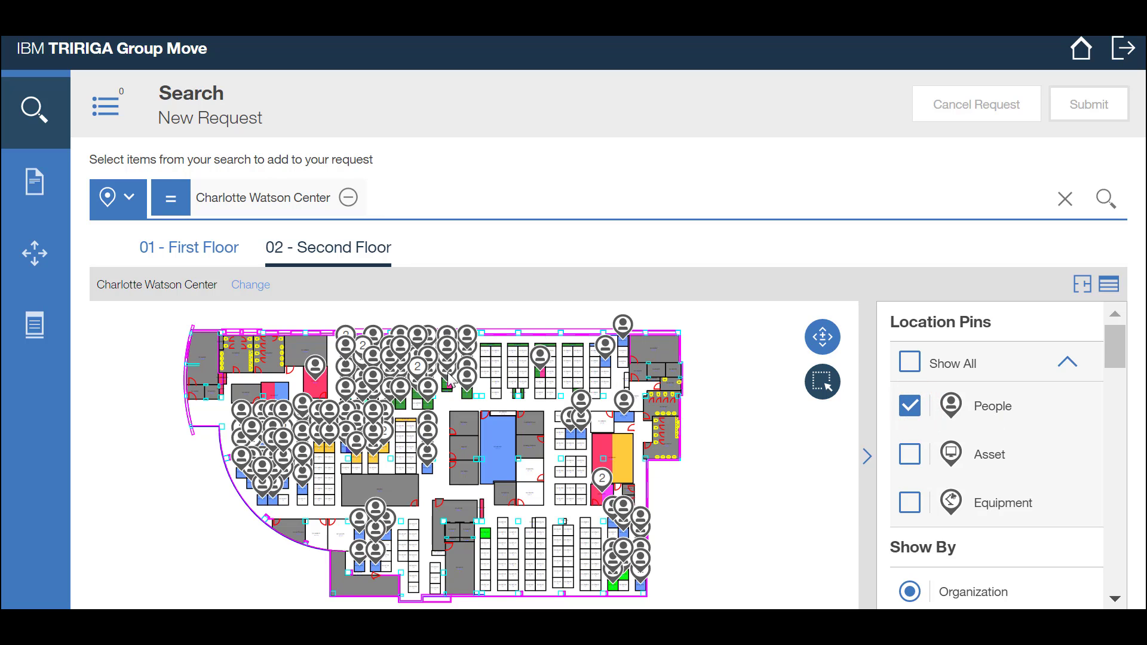
- Switch the location pins from People to Asset and show the second-floor plan by Organization
{"action": "left_click", "coordinate": [917, 408]}
{"action": "left_click", "coordinate": [913, 457]}
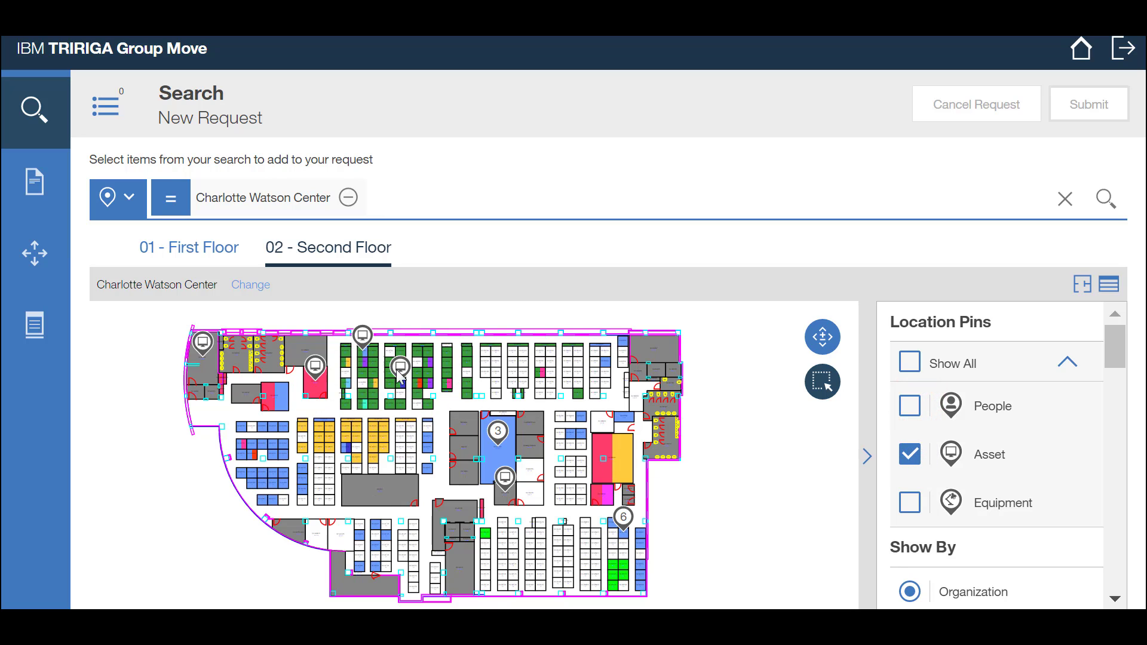
{"action": "scroll", "coordinate": [914, 418], "scroll_direction": "down", "scroll_amount": 4}
{"action": "left_click", "coordinate": [909, 358]}
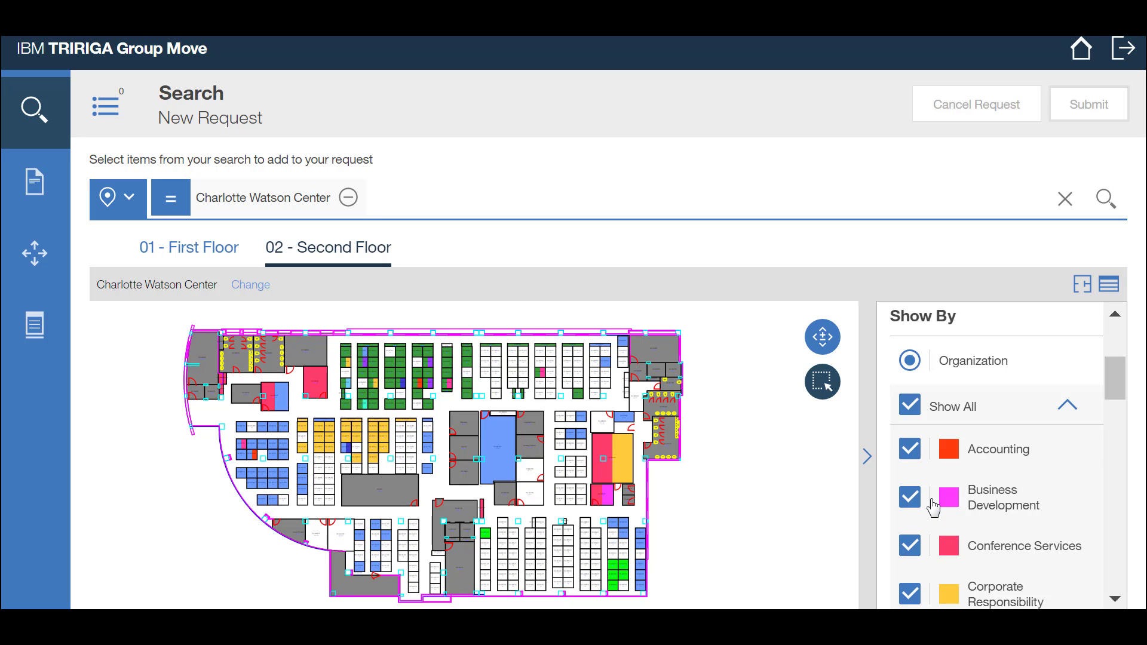
- Clear all organizations from the plan's colouring and show only Accounting and Business Development
{"action": "left_click", "coordinate": [914, 402]}
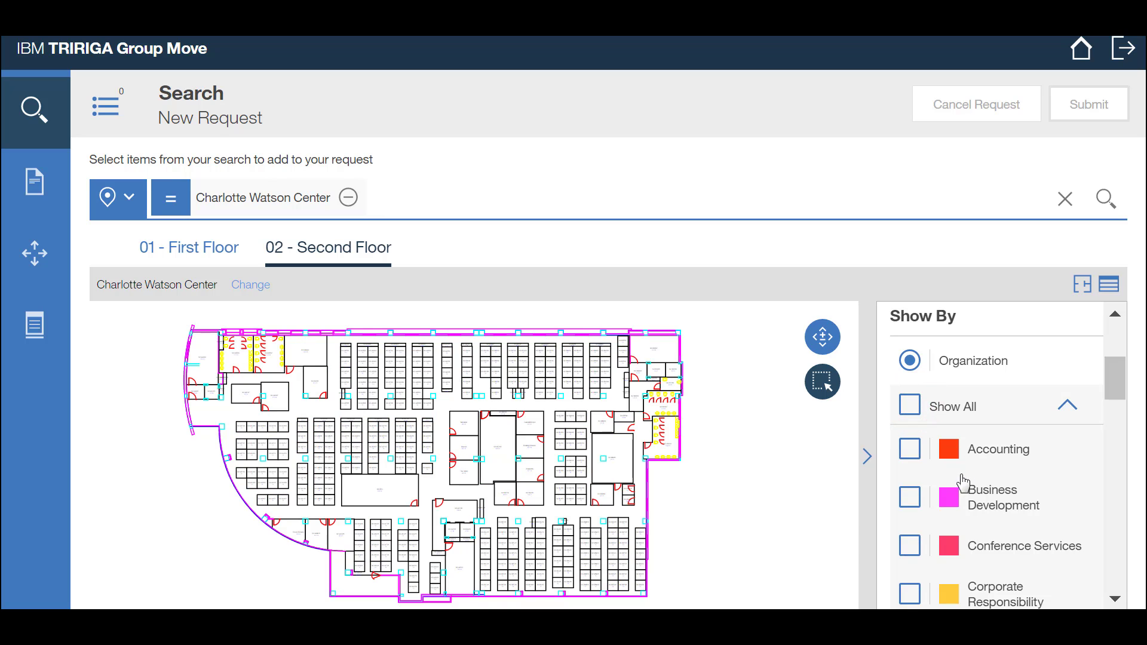
{"action": "left_click", "coordinate": [909, 458]}
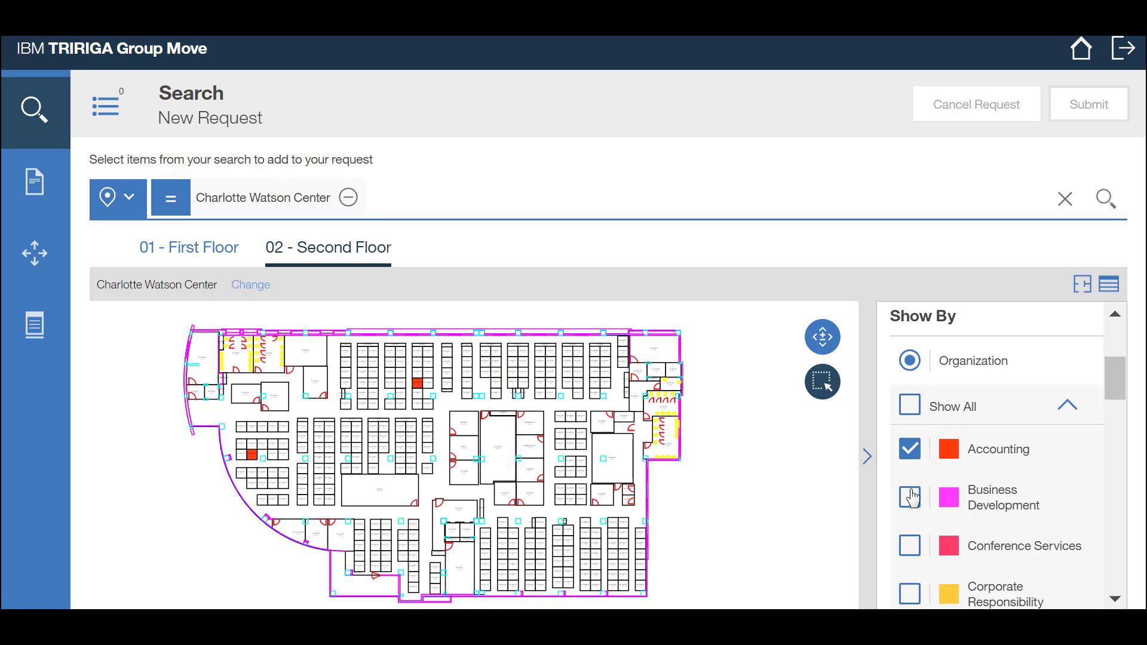
{"action": "left_click", "coordinate": [910, 496]}
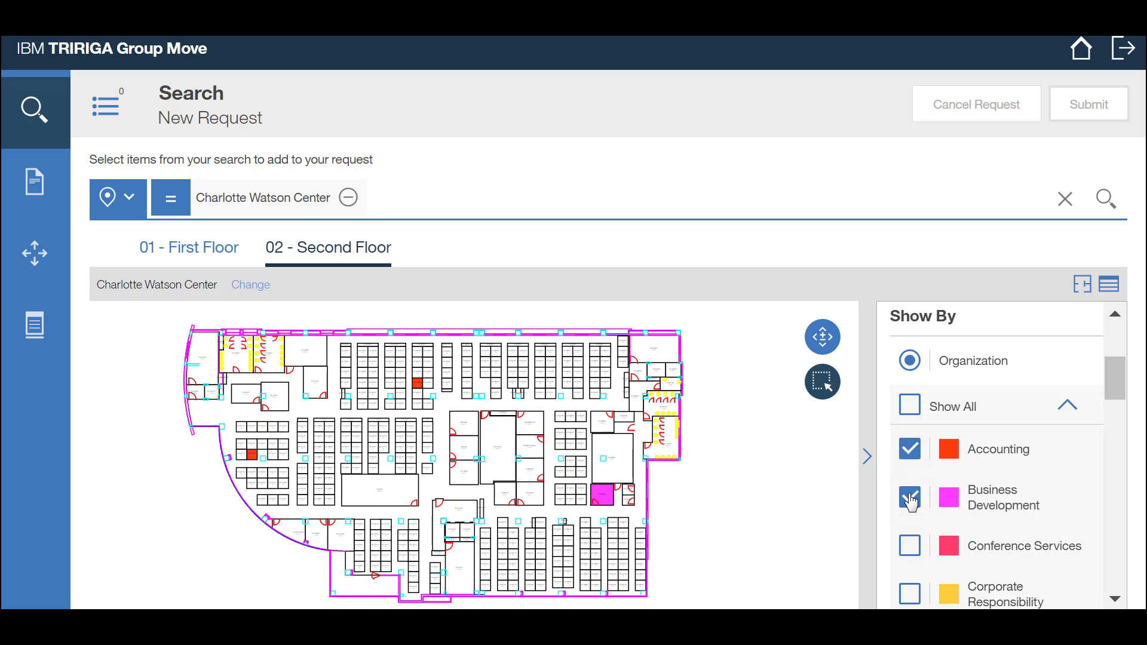
- Filter the second-floor plan by Space Class, clearing all classes and showing only Meeting and Workstation
{"action": "scroll", "coordinate": [912, 507], "scroll_direction": "down", "scroll_amount": 1}
{"action": "left_click", "coordinate": [909, 456]}
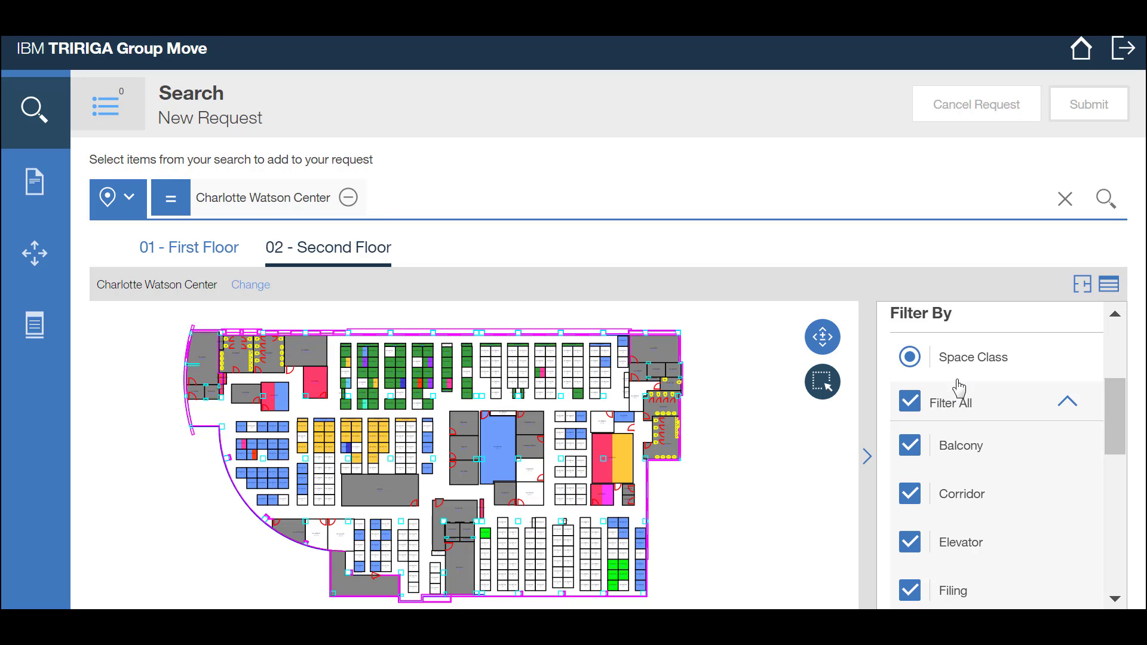
{"action": "left_click", "coordinate": [910, 402]}
{"action": "left_click_drag", "start_coordinate": [1120, 425], "coordinate": [1098, 497]}
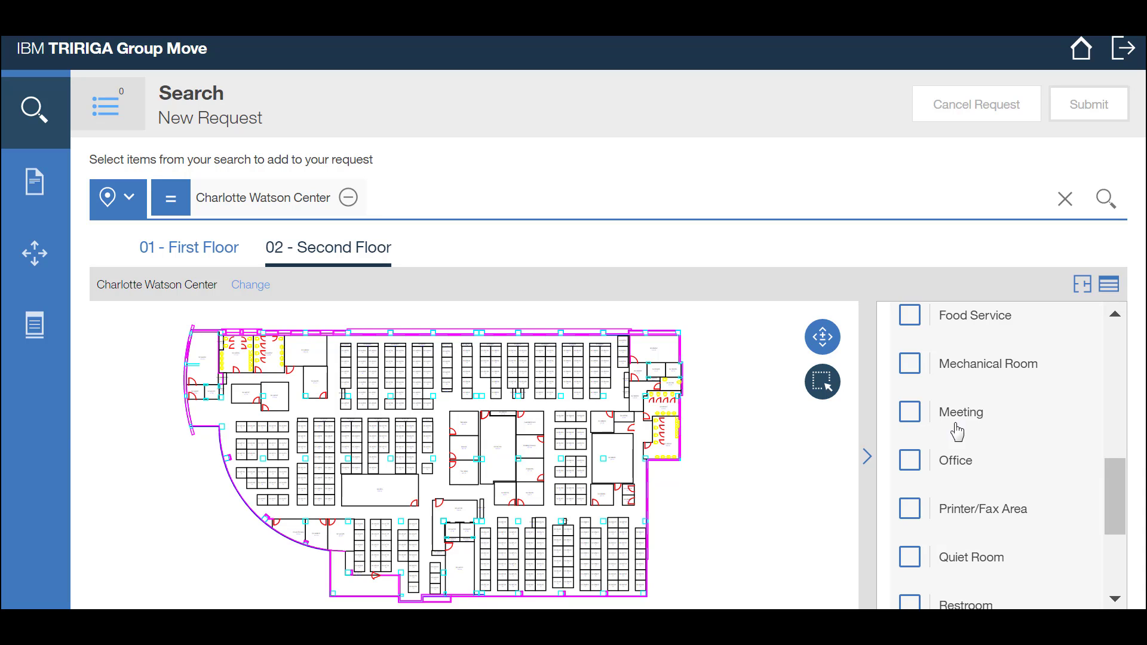
{"action": "left_click", "coordinate": [914, 413]}
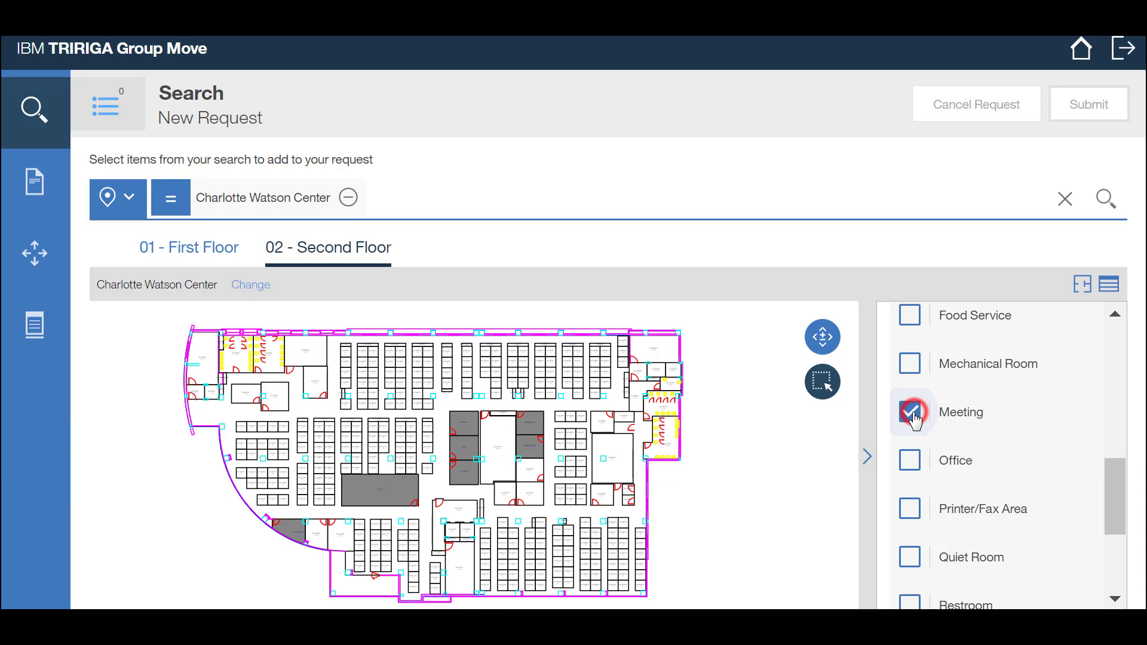
{"action": "left_click_drag", "start_coordinate": [1112, 473], "coordinate": [1129, 540]}
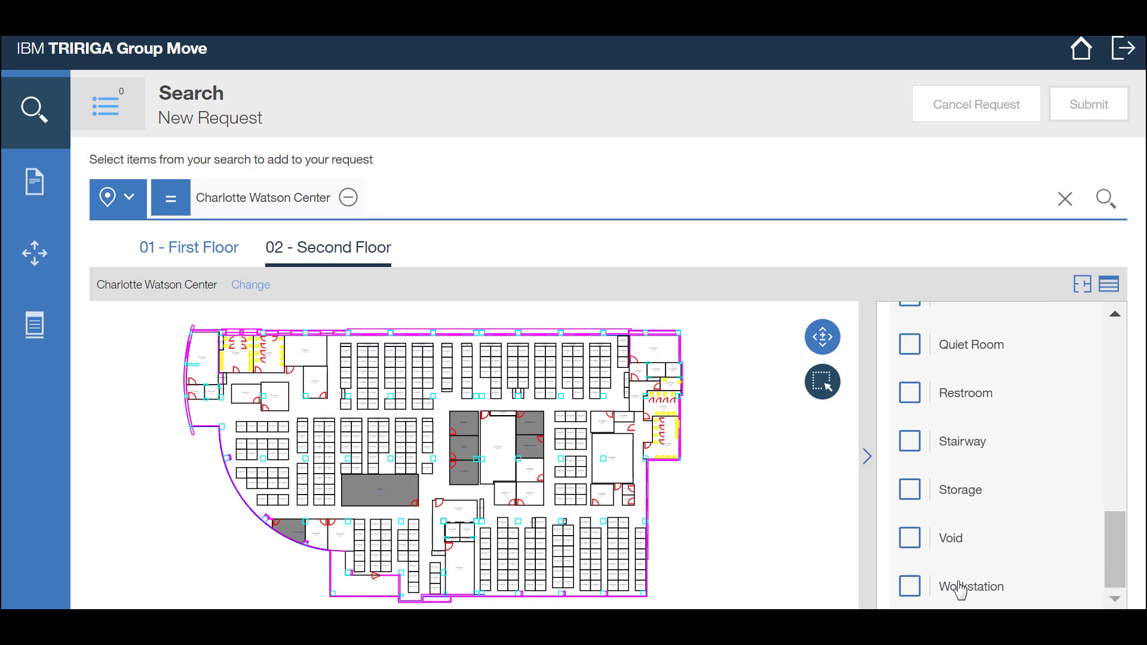
{"action": "left_click", "coordinate": [910, 588]}
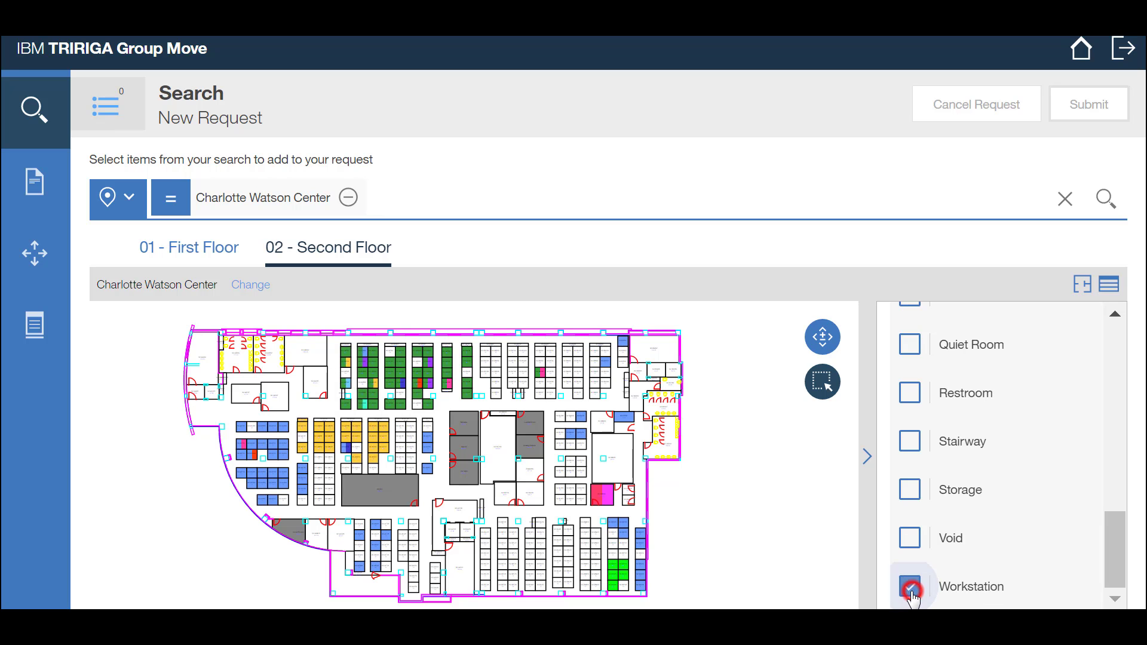
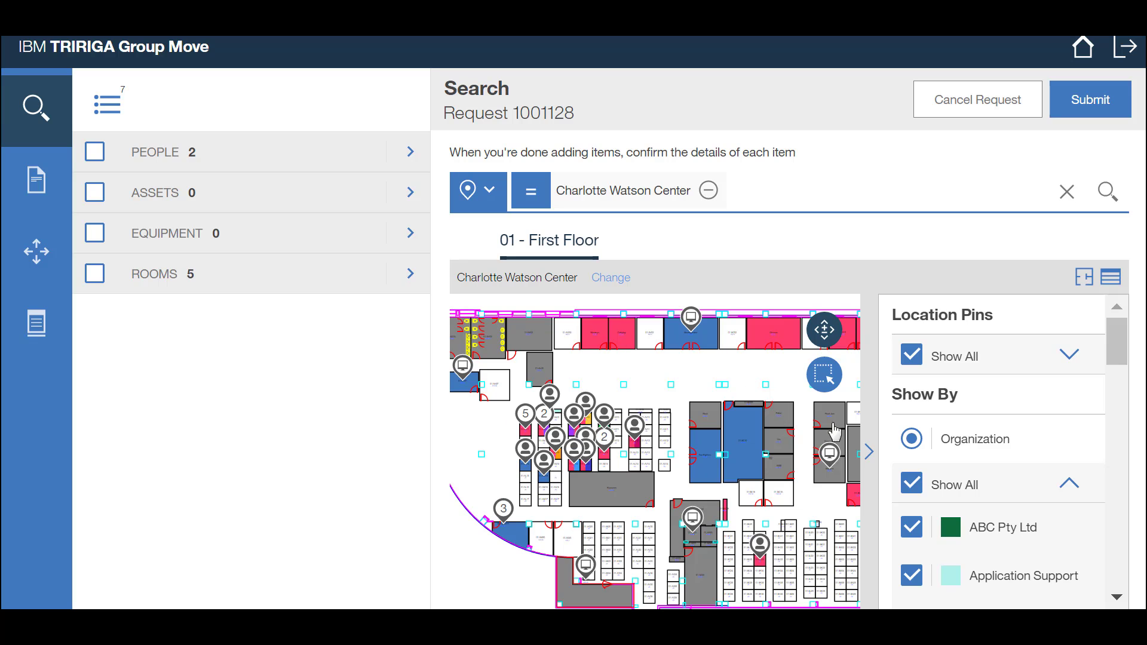
- Hide the display options, deselect the Foo Fighters room and workspace 01-AM15 on the first-floor plan, and update the request
{"action": "left_click", "coordinate": [868, 452]}
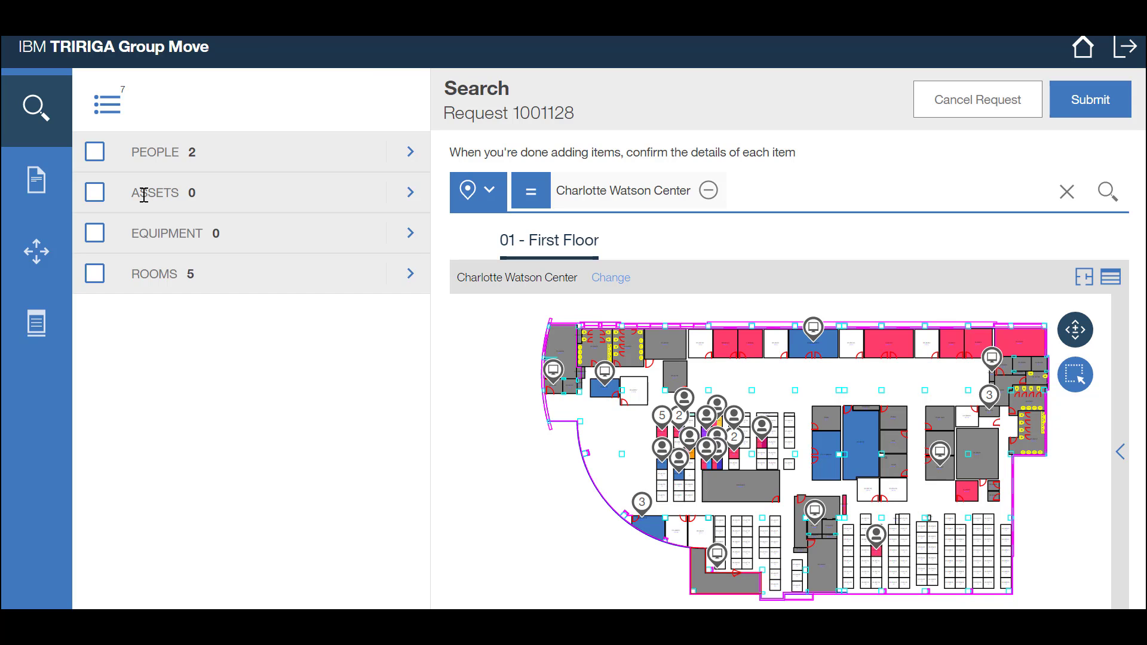
{"action": "left_click_drag", "start_coordinate": [953, 497], "coordinate": [946, 494]}
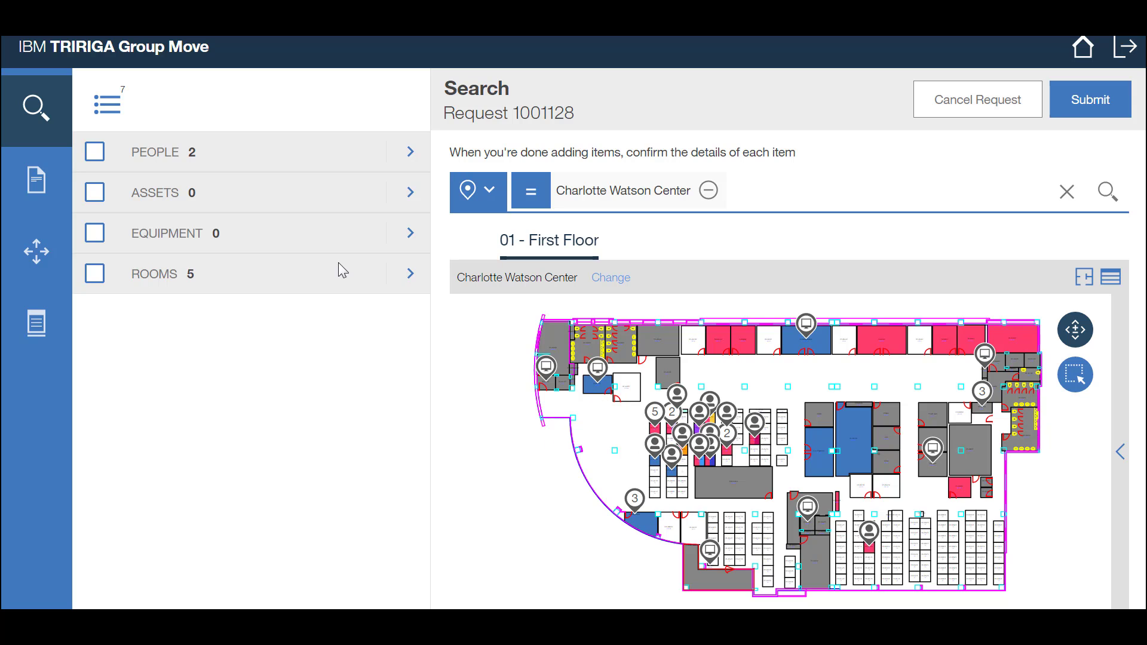
{"action": "left_click", "coordinate": [823, 457]}
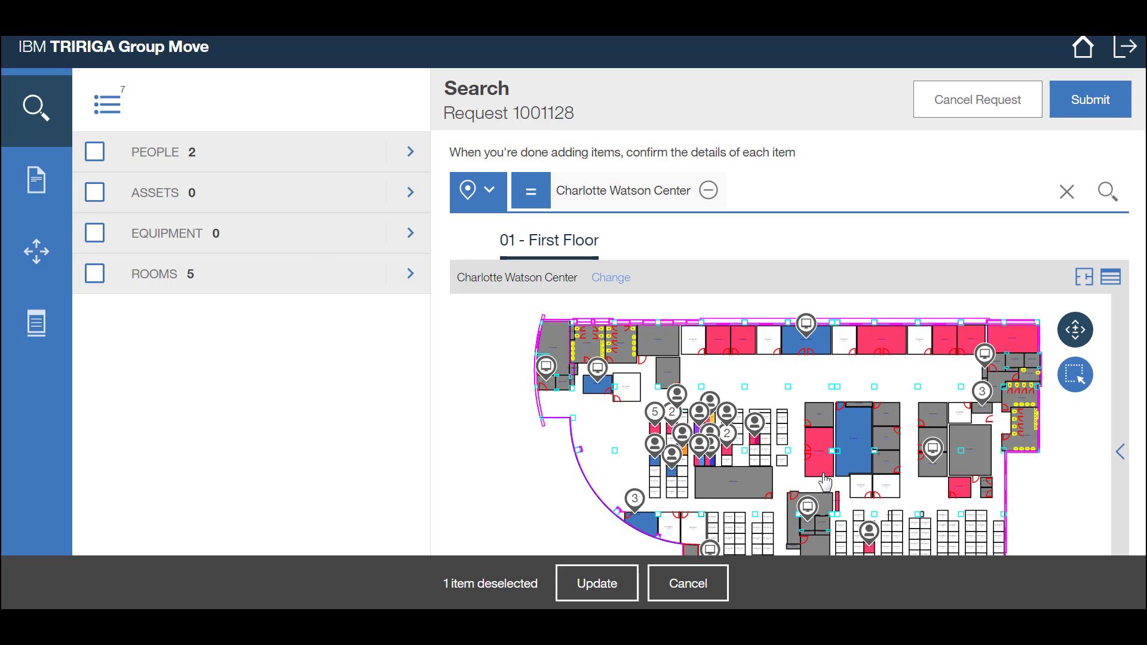
{"action": "left_click", "coordinate": [674, 456]}
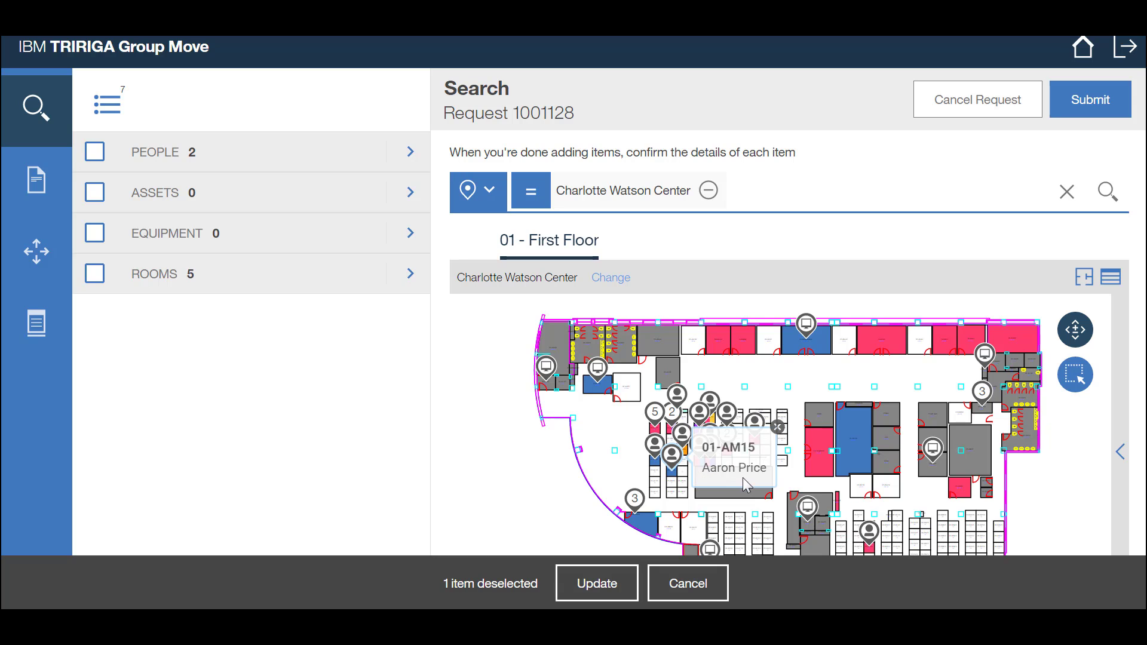
{"action": "left_click", "coordinate": [672, 472]}
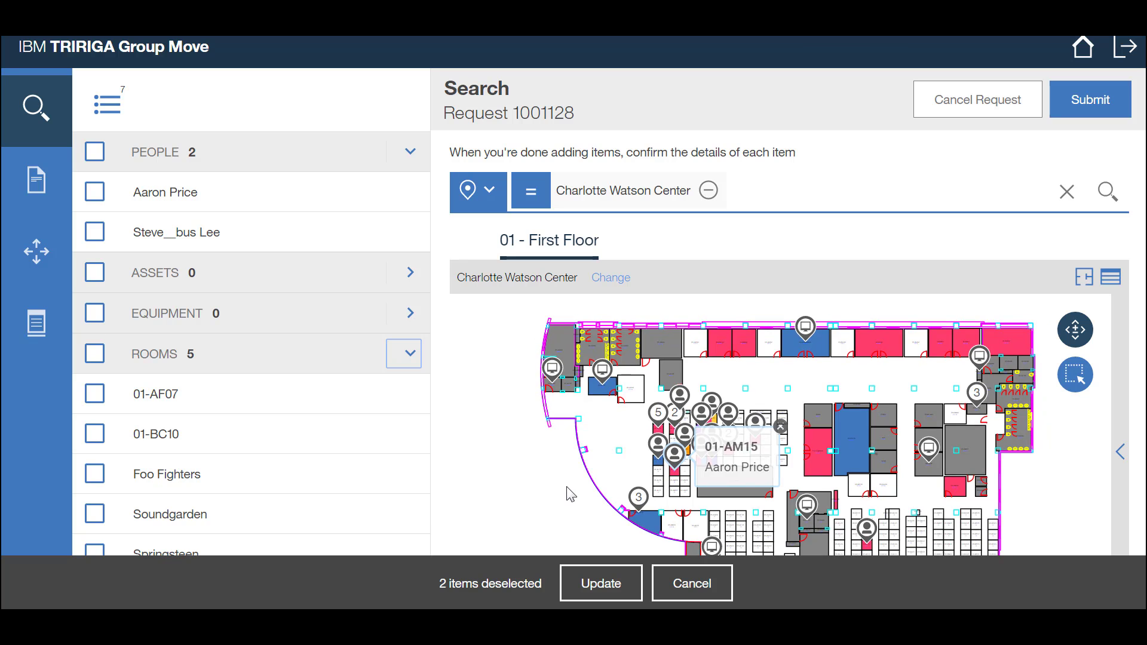
{"action": "left_click", "coordinate": [594, 580]}
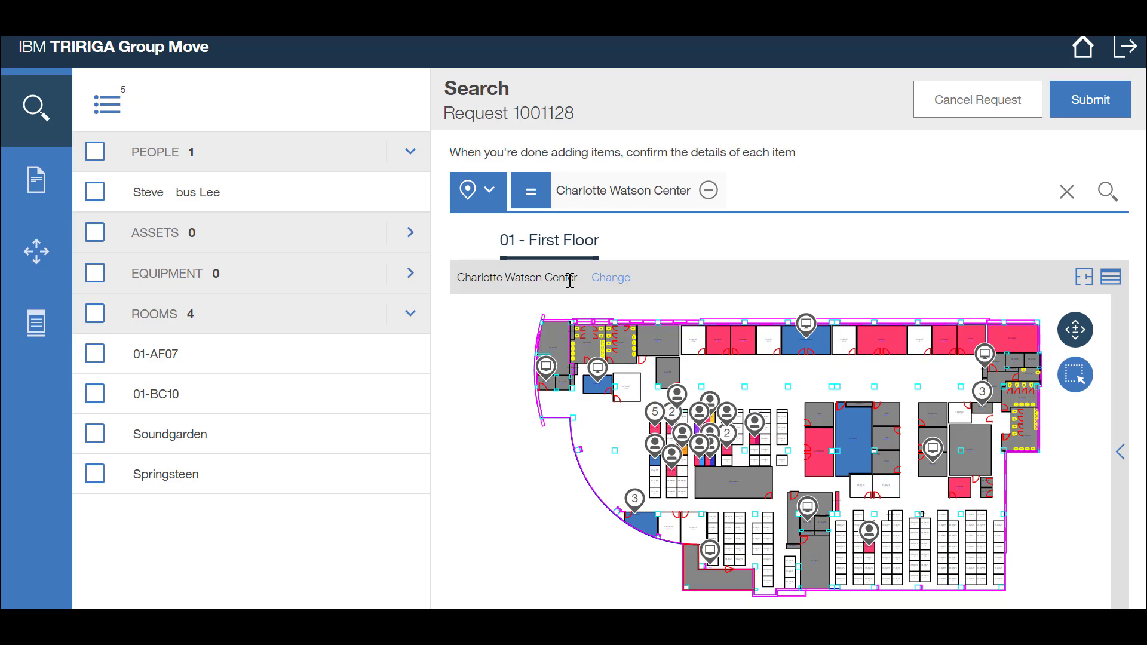
- Change the displayed Charlotte Watson Center floors to include 02 - Second Floor and 03 - Third Floor
{"action": "left_click", "coordinate": [619, 285]}
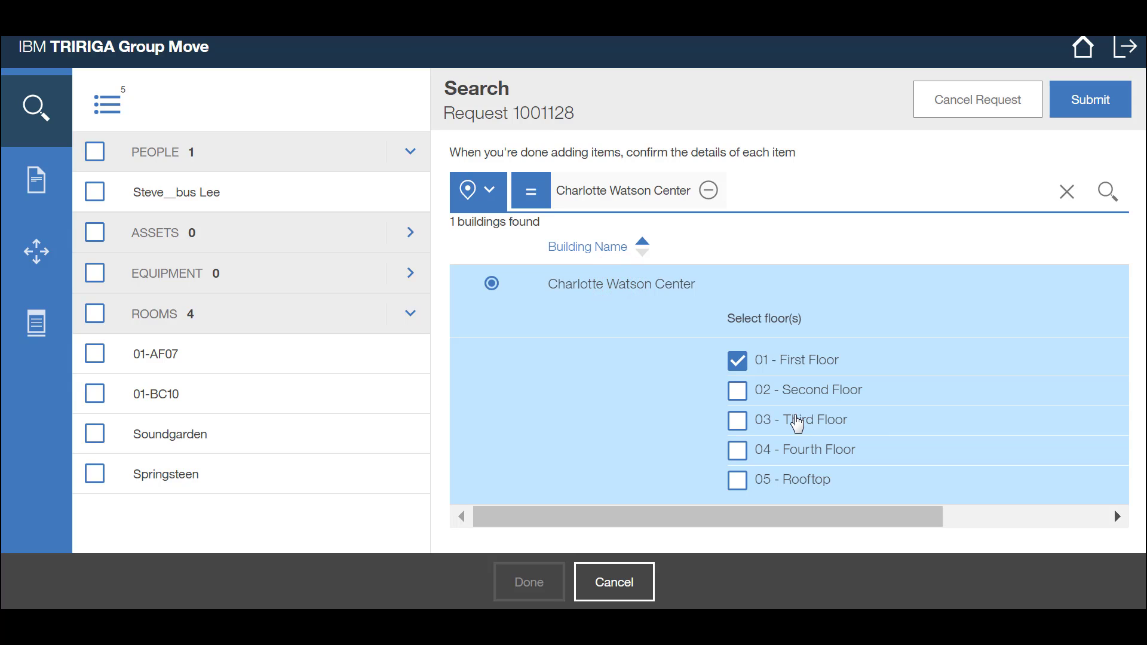
{"action": "left_click", "coordinate": [735, 396]}
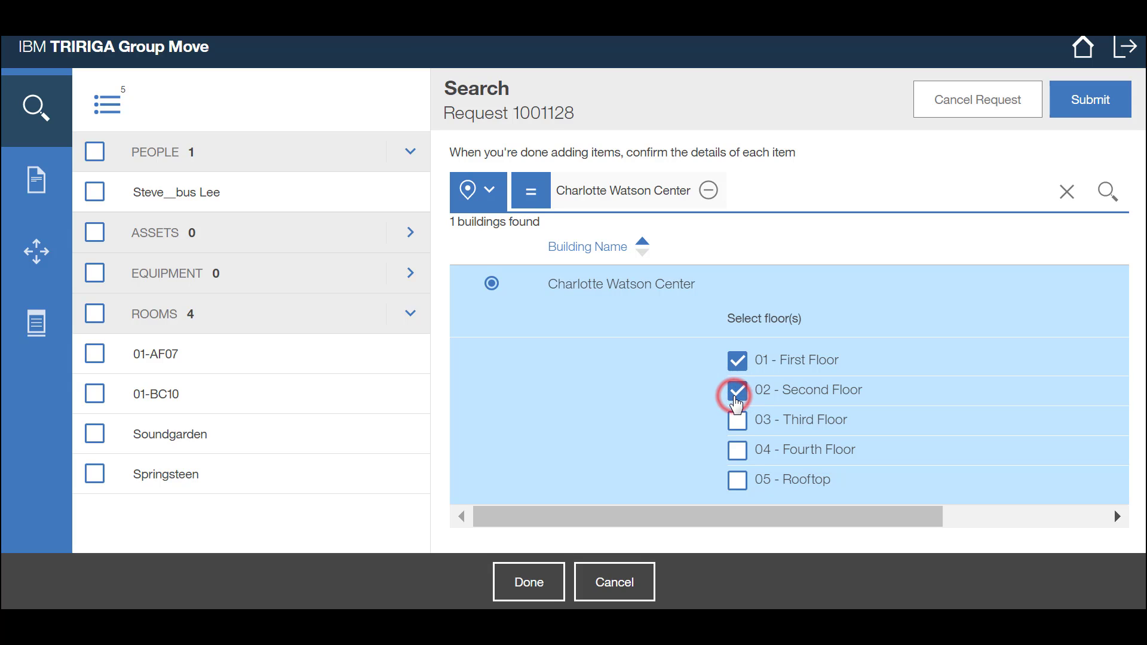
{"action": "left_click", "coordinate": [738, 418]}
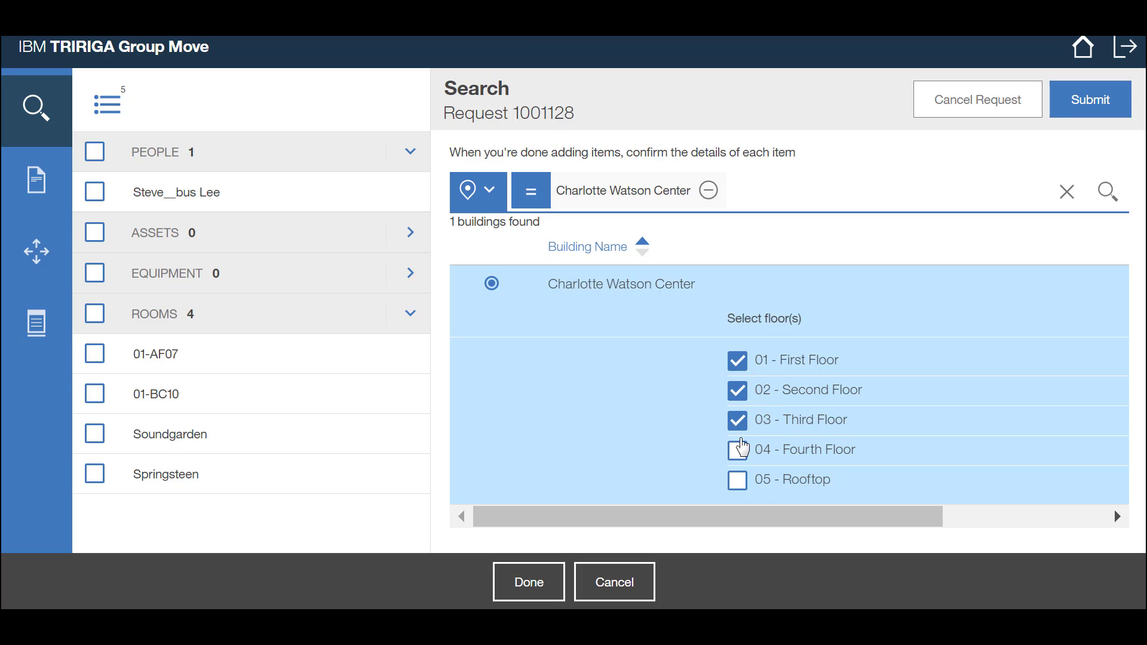
{"action": "left_click", "coordinate": [525, 581]}
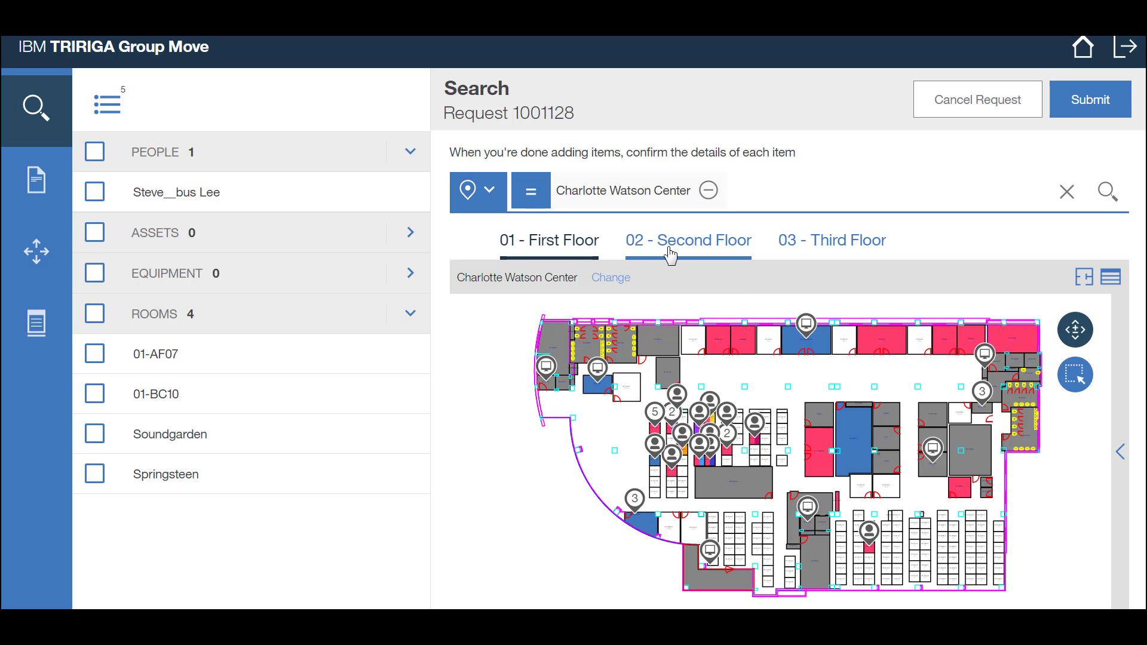
- View the second floor, select the asset-pinned corner room and the occupied red office on the third floor, and deselect room 01-AF07 on the first
{"action": "left_click", "coordinate": [670, 255]}
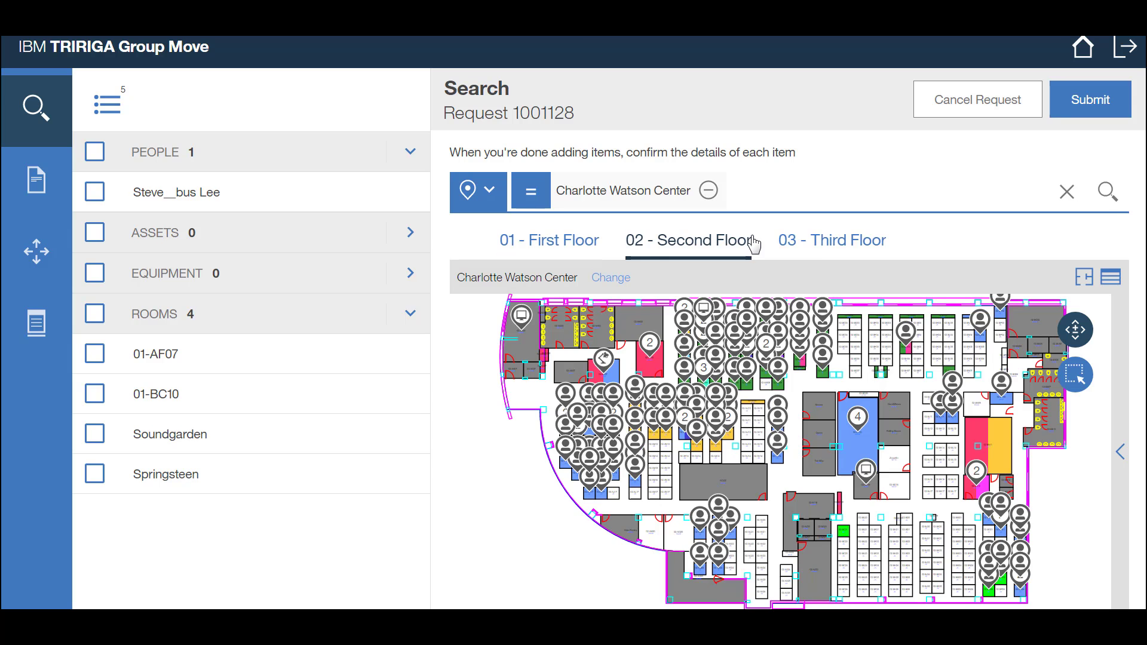
{"action": "left_click", "coordinate": [826, 245]}
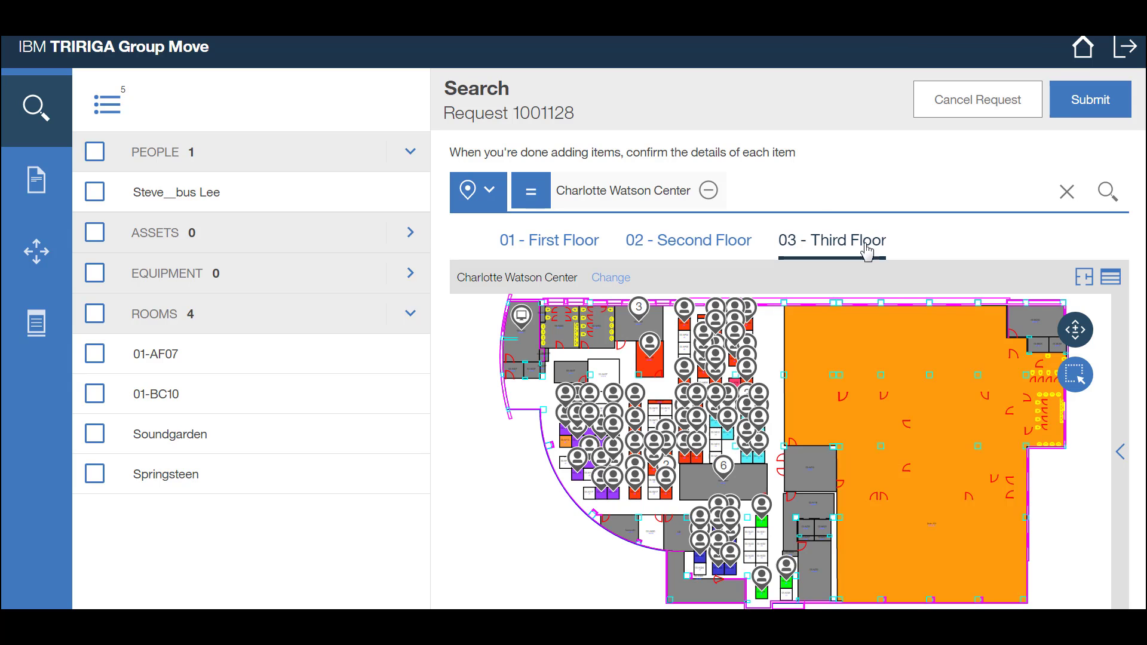
{"action": "left_click", "coordinate": [536, 363]}
{"action": "left_click", "coordinate": [515, 342]}
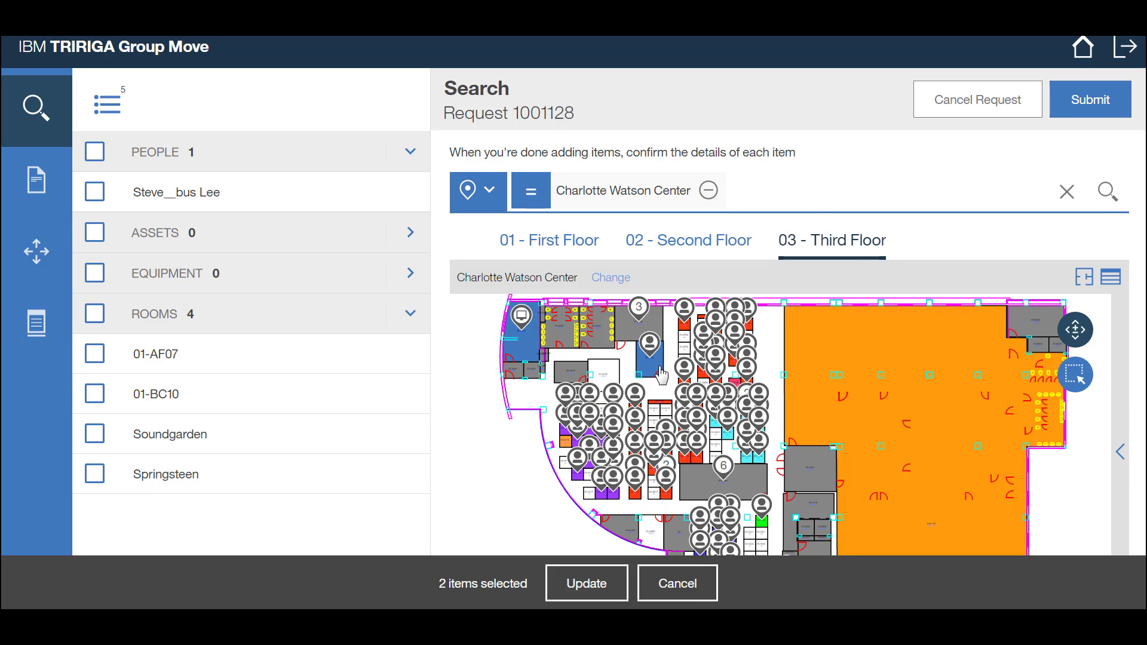
{"action": "left_click", "coordinate": [561, 246]}
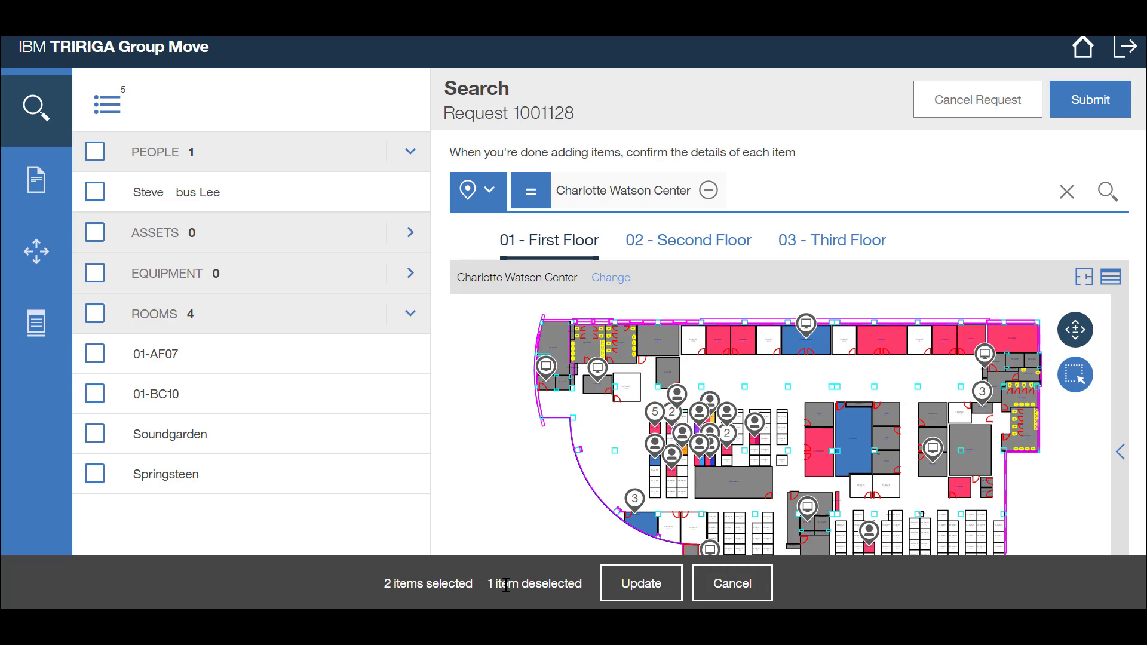
- Try to remove 03 - Third Floor from the displayed floors and cancel the change
{"action": "left_click", "coordinate": [620, 279]}
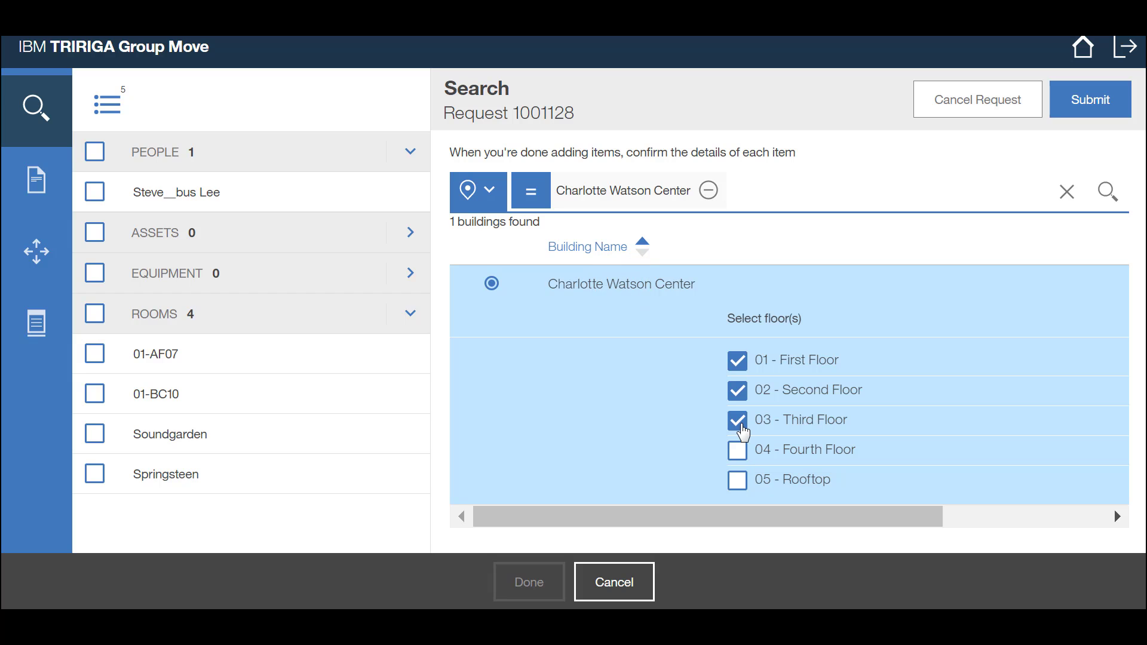
{"action": "left_click", "coordinate": [738, 421]}
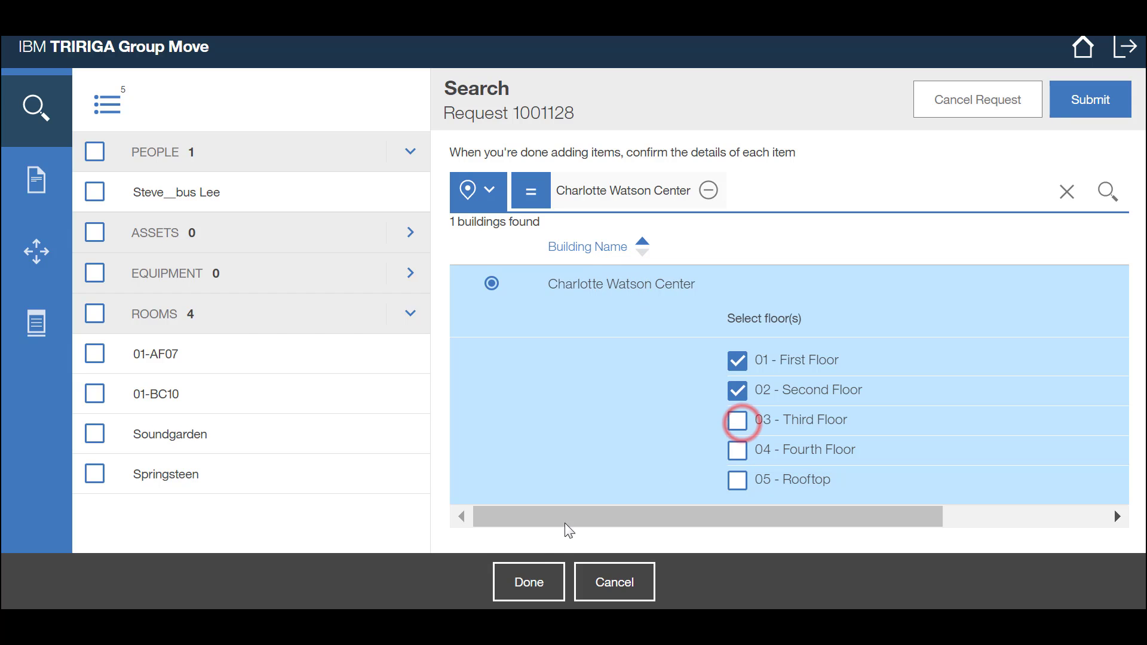
{"action": "left_click", "coordinate": [527, 583]}
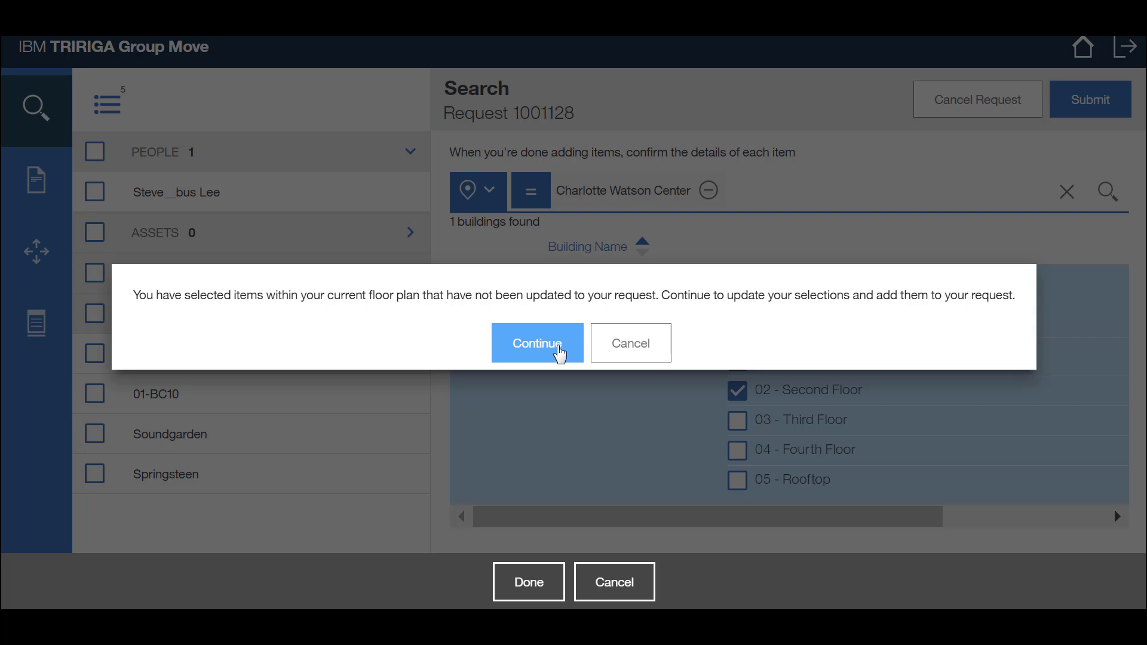
{"action": "left_click", "coordinate": [648, 358]}
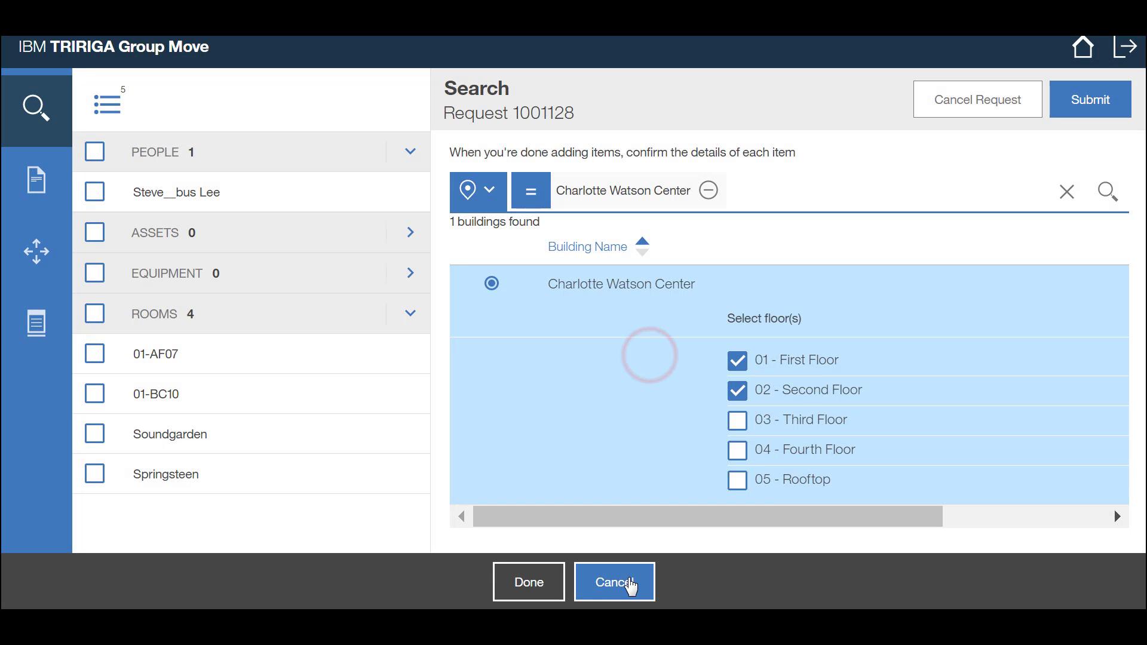
{"action": "left_click", "coordinate": [628, 587]}
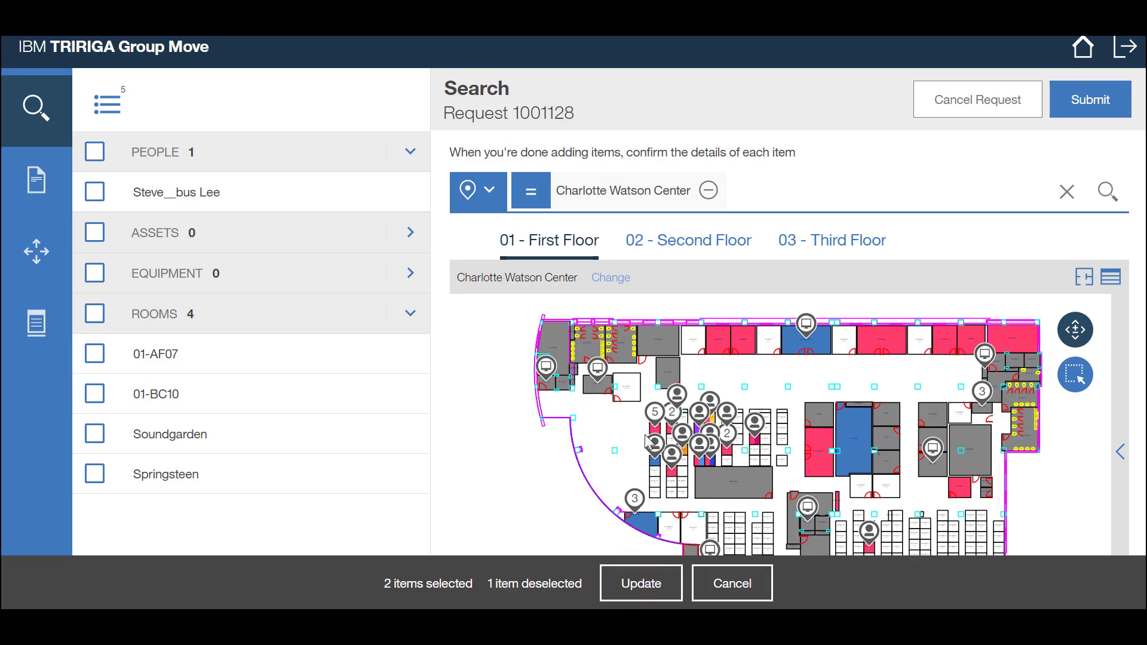
- Update the move request with the pending selections and deselection from the floor plans
{"action": "left_click", "coordinate": [641, 584]}
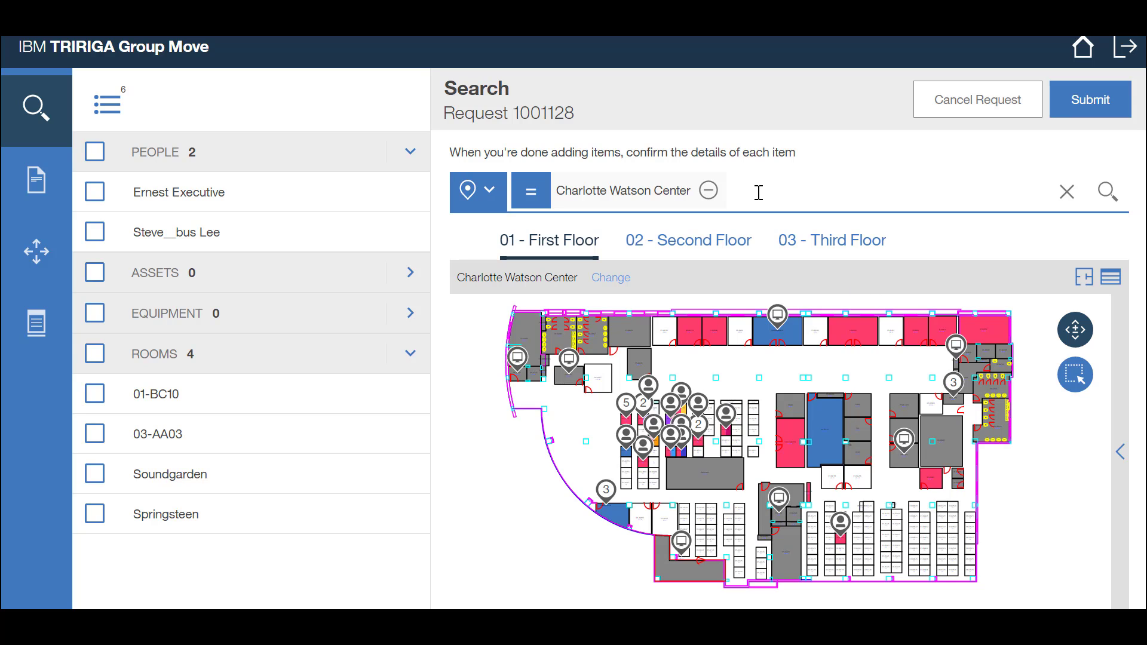
- Replace the building search with Chicago Plaza and display its 02 - Second Floor
{"action": "left_click", "coordinate": [1067, 192]}
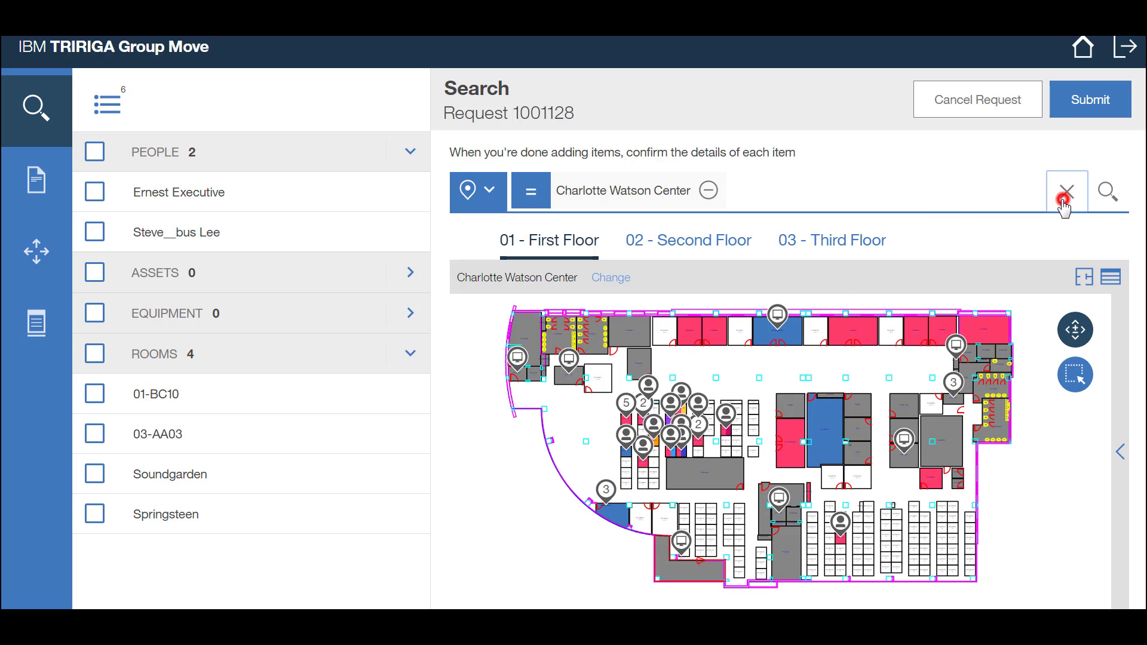
{"action": "left_click", "coordinate": [859, 193]}
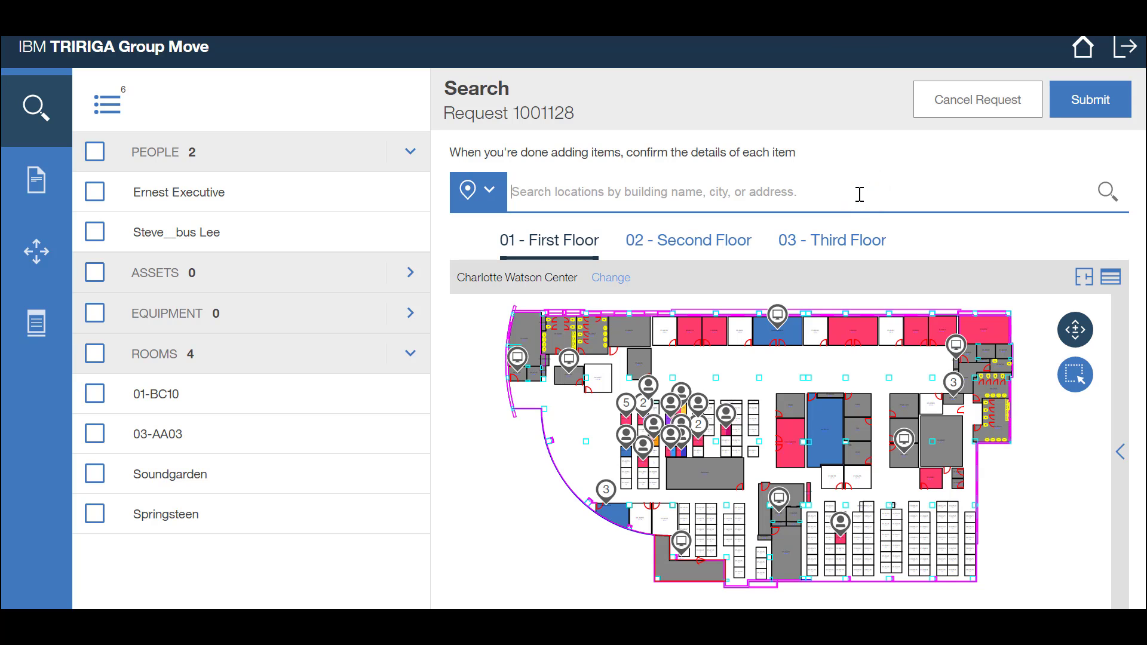
{"action": "type", "text": "chica"}
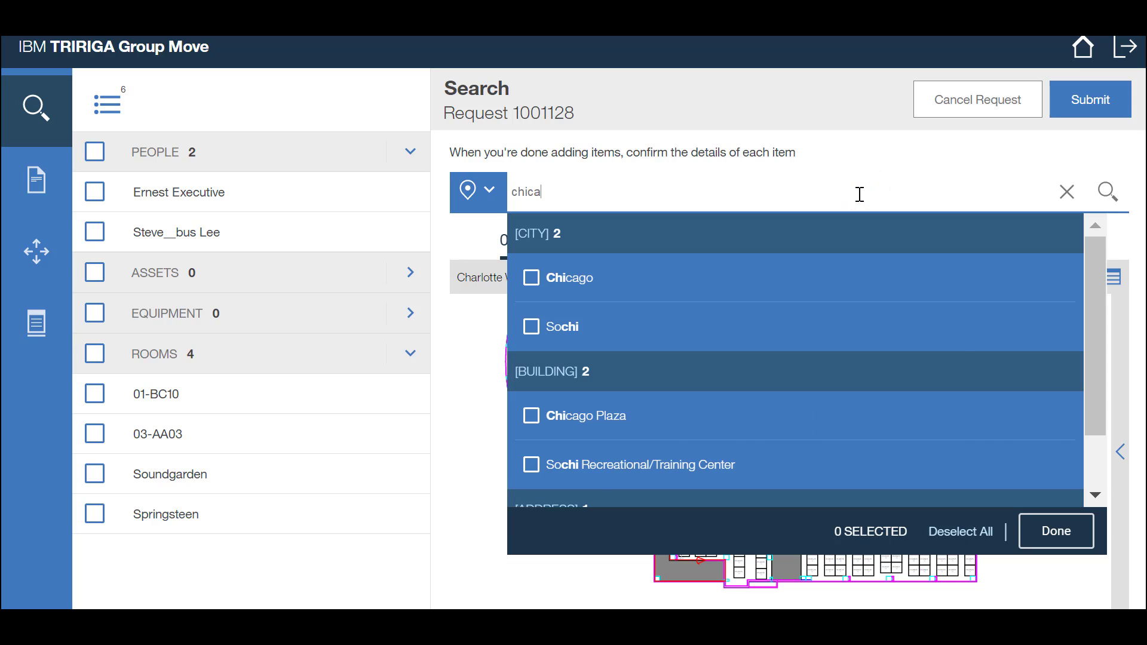
{"action": "left_click", "coordinate": [531, 367]}
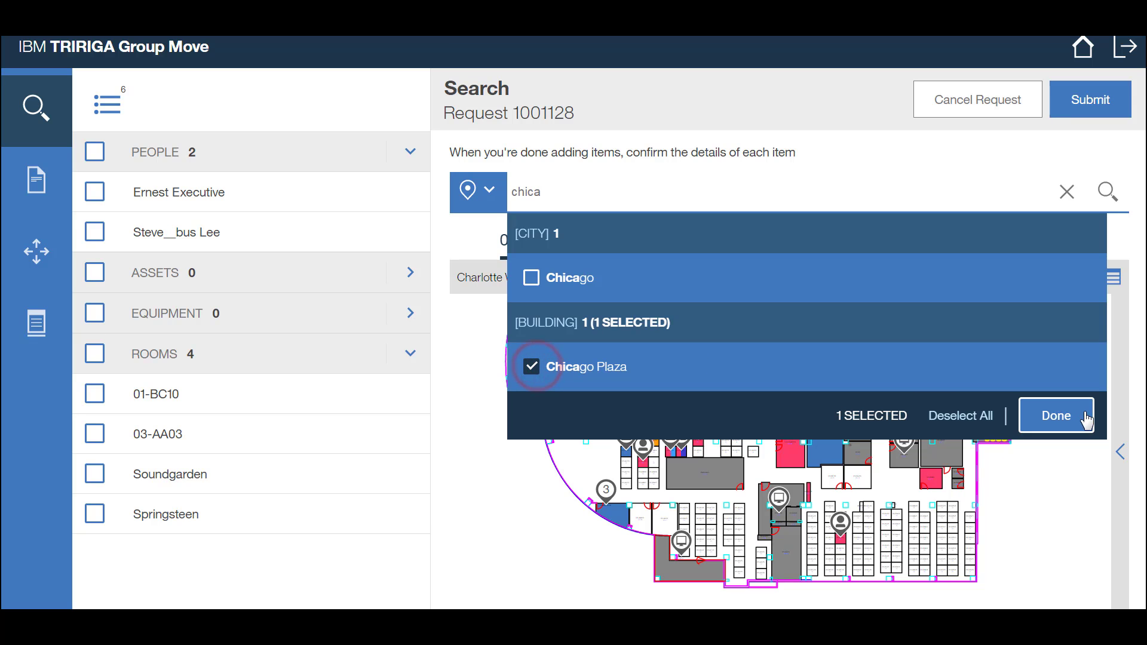
{"action": "left_click", "coordinate": [1056, 415]}
{"action": "left_click", "coordinate": [739, 363]}
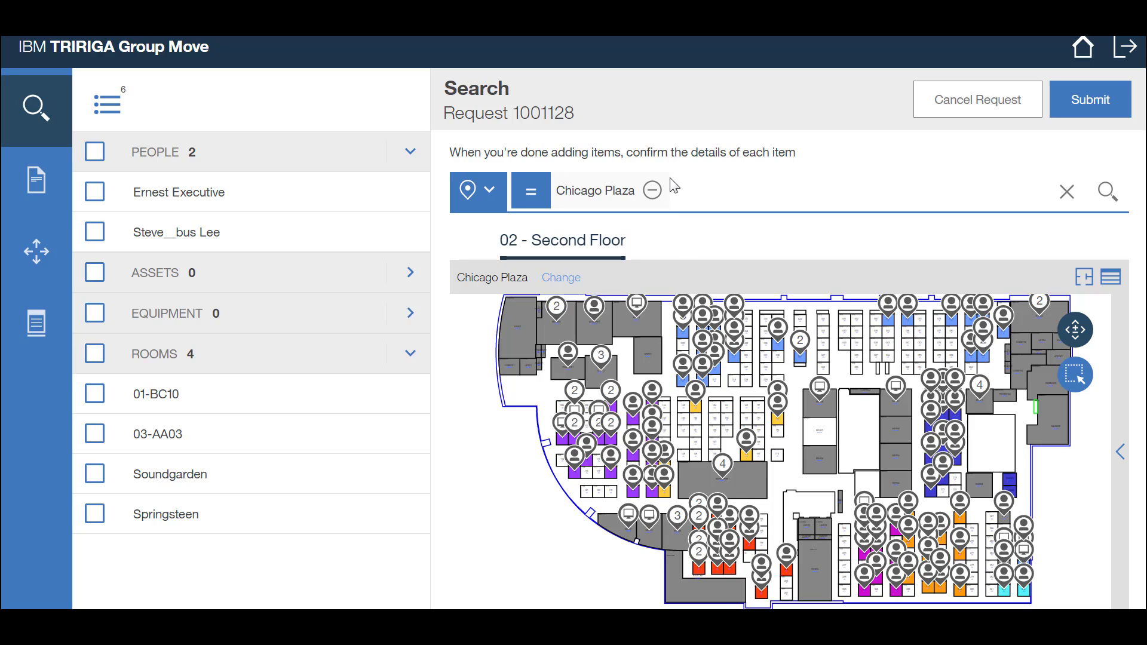
- Search locations for Fleet Garage in place of Chicago Plaza and display its 01 - First Floor
{"action": "left_click", "coordinate": [1062, 197]}
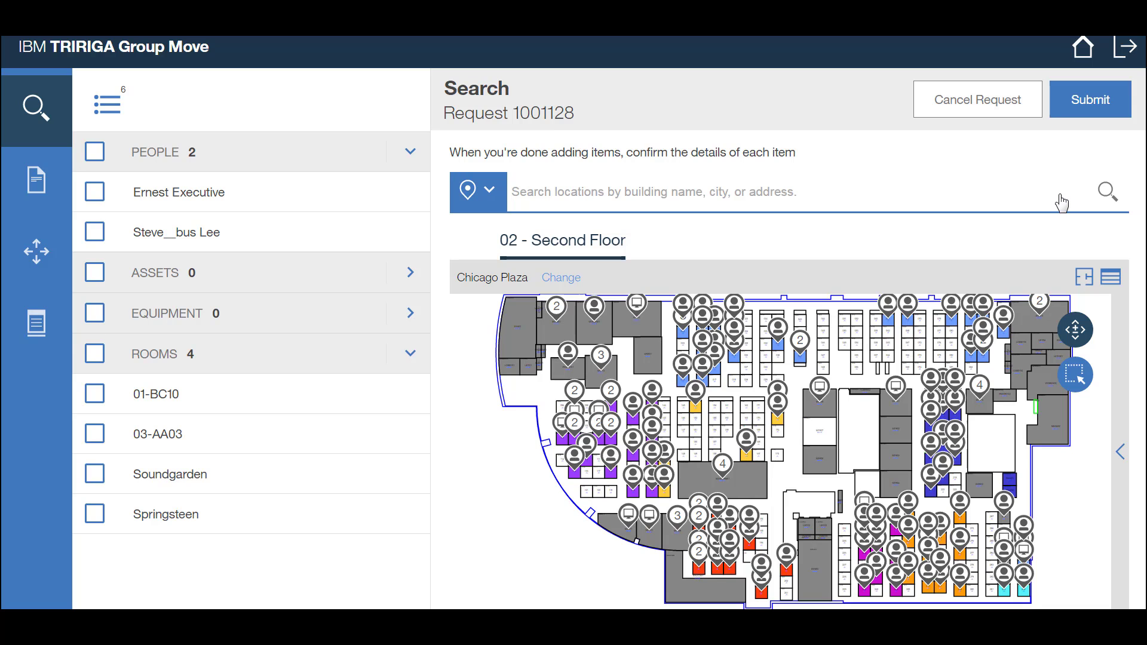
{"action": "type", "text": "fleet"}
{"action": "left_click", "coordinate": [567, 282]}
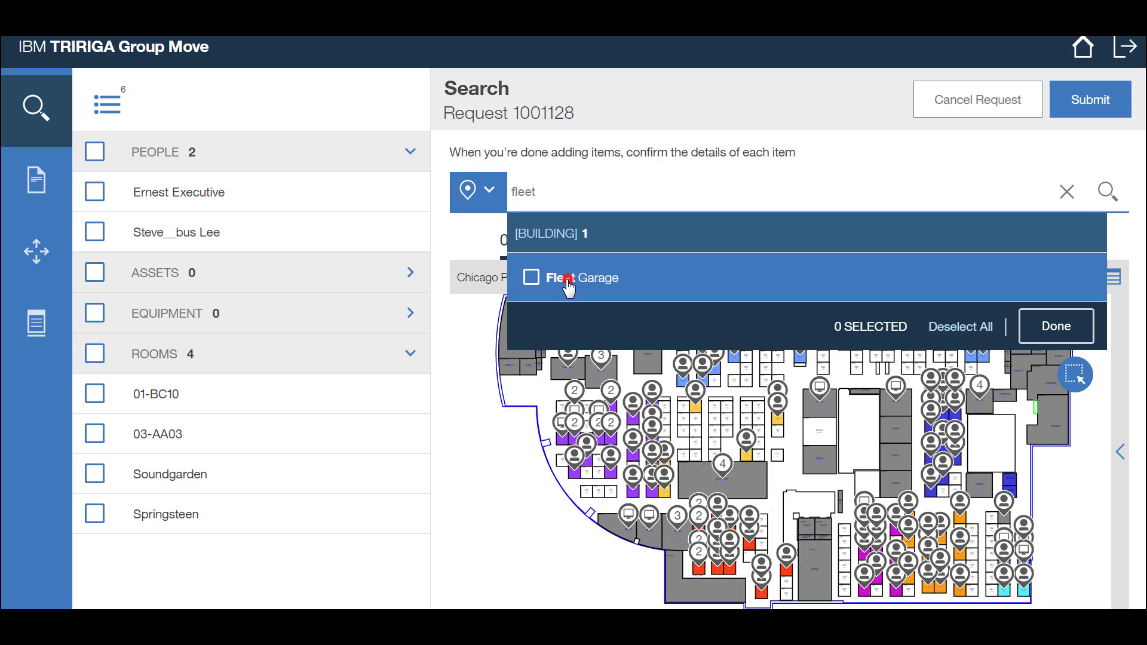
{"action": "left_click", "coordinate": [1031, 327]}
{"action": "left_click", "coordinate": [739, 360]}
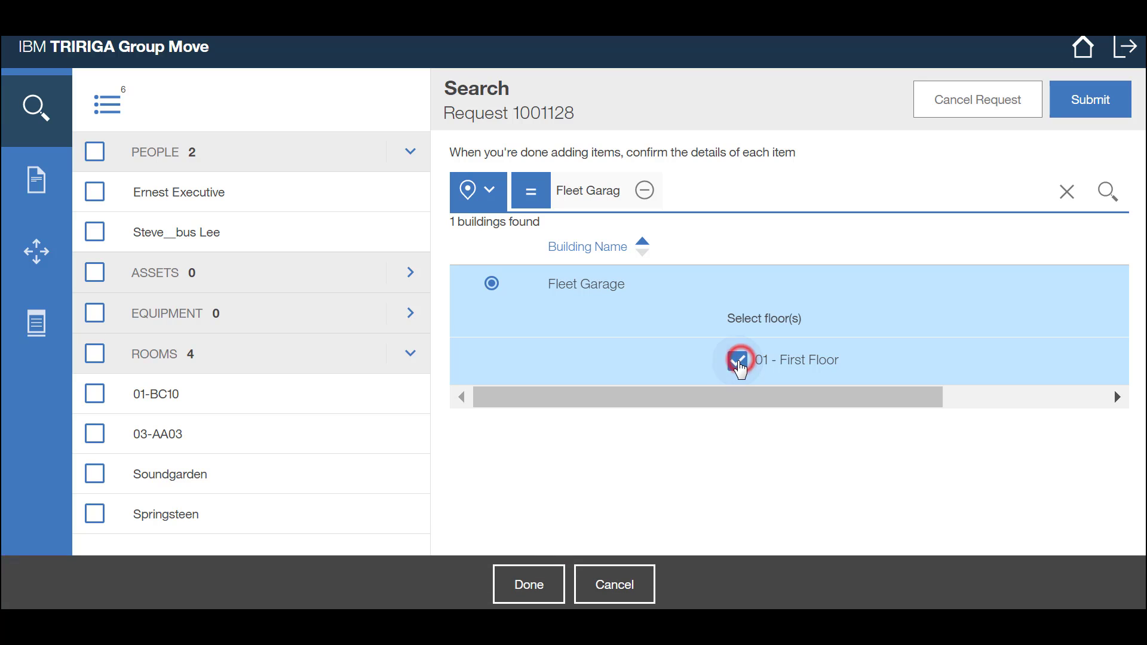
{"action": "left_click", "coordinate": [529, 588]}
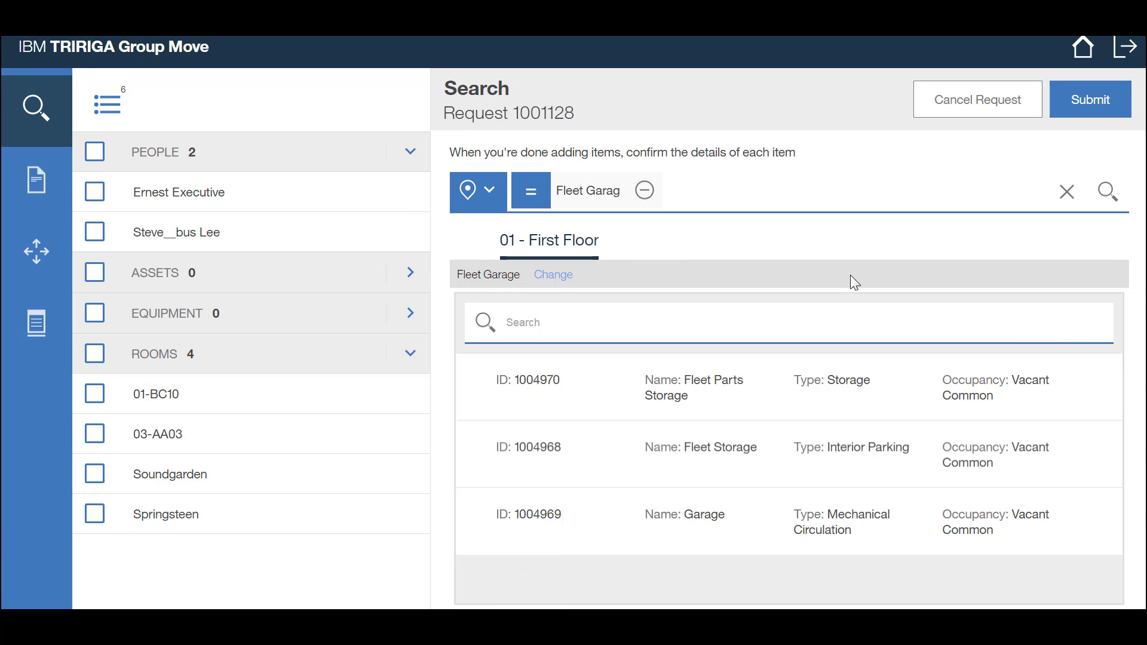
- Add the Fleet Parts Storage and Fleet Storage rooms from the Fleet Garage list to the move request
{"action": "left_click", "coordinate": [611, 390]}
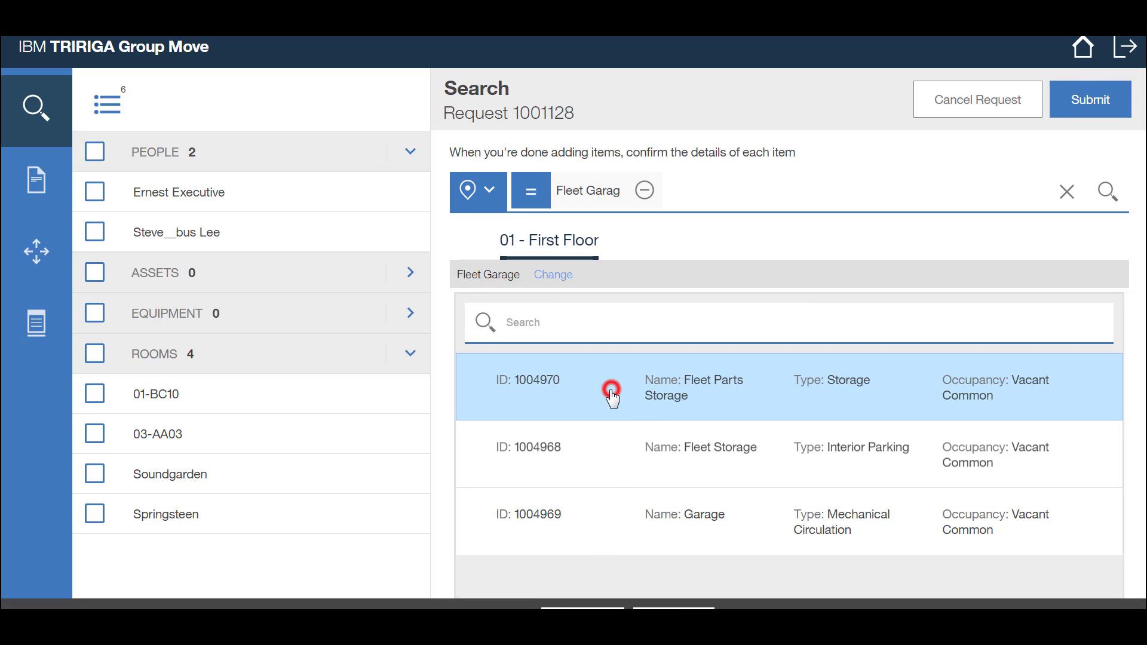
{"action": "left_click", "coordinate": [604, 459]}
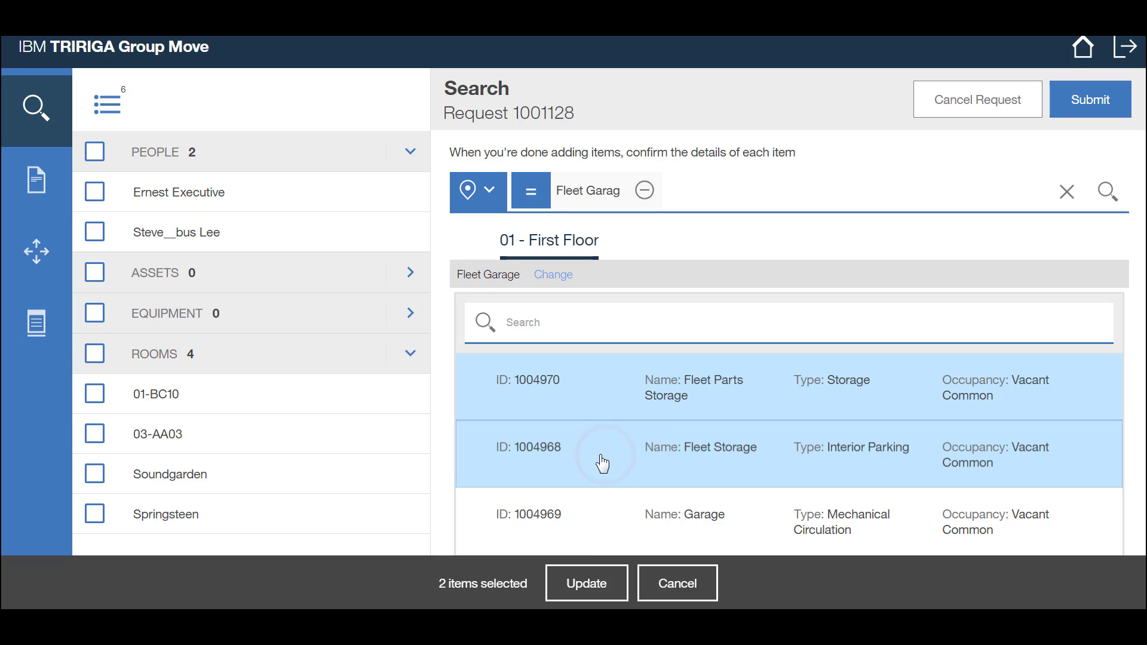
{"action": "left_click", "coordinate": [583, 583]}
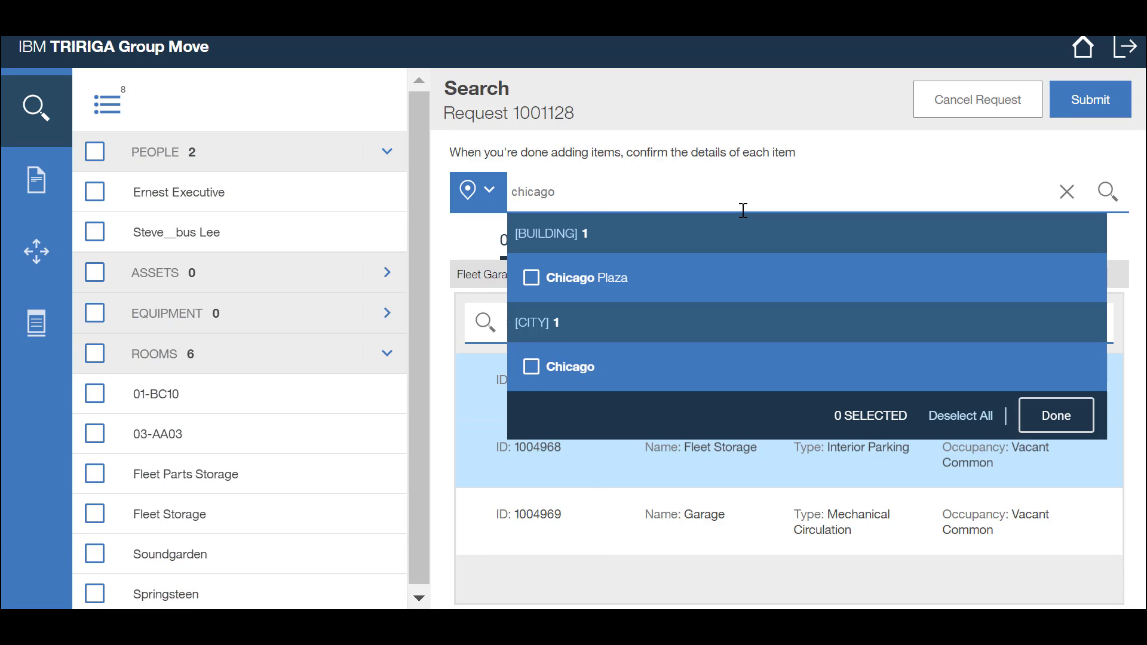
- Bring back Chicago Plaza's 02 - Second Floor and switch its display to the room list and back to the floor plan
{"action": "left_click", "coordinate": [573, 278]}
{"action": "left_click", "coordinate": [1047, 415]}
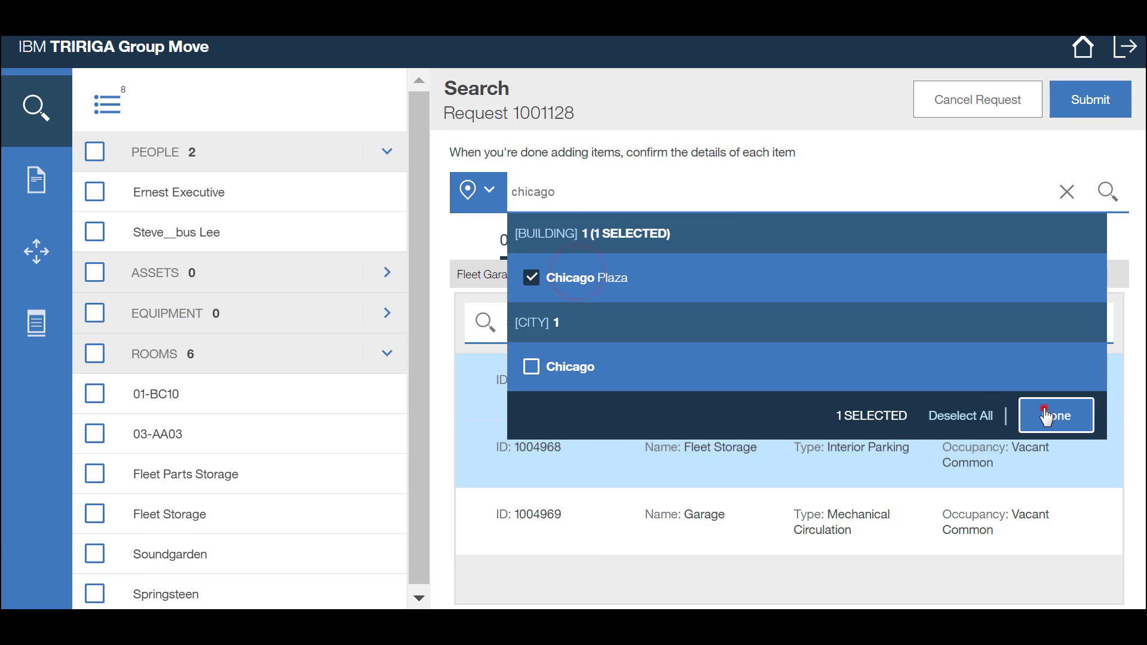
{"action": "left_click", "coordinate": [737, 360]}
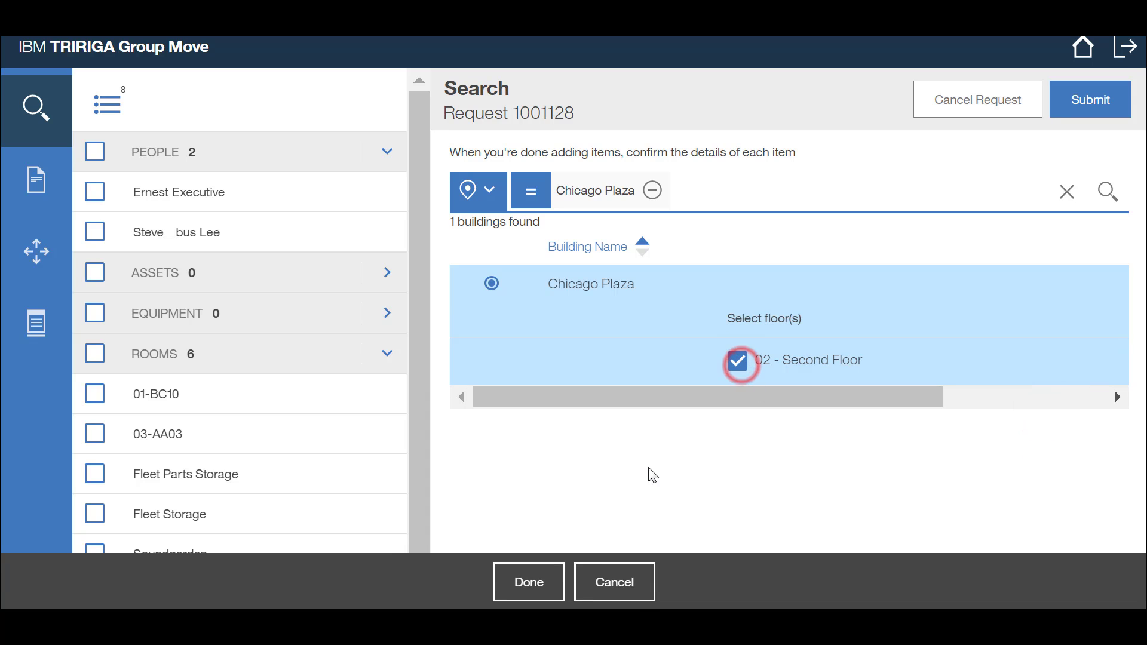
{"action": "left_click", "coordinate": [551, 590]}
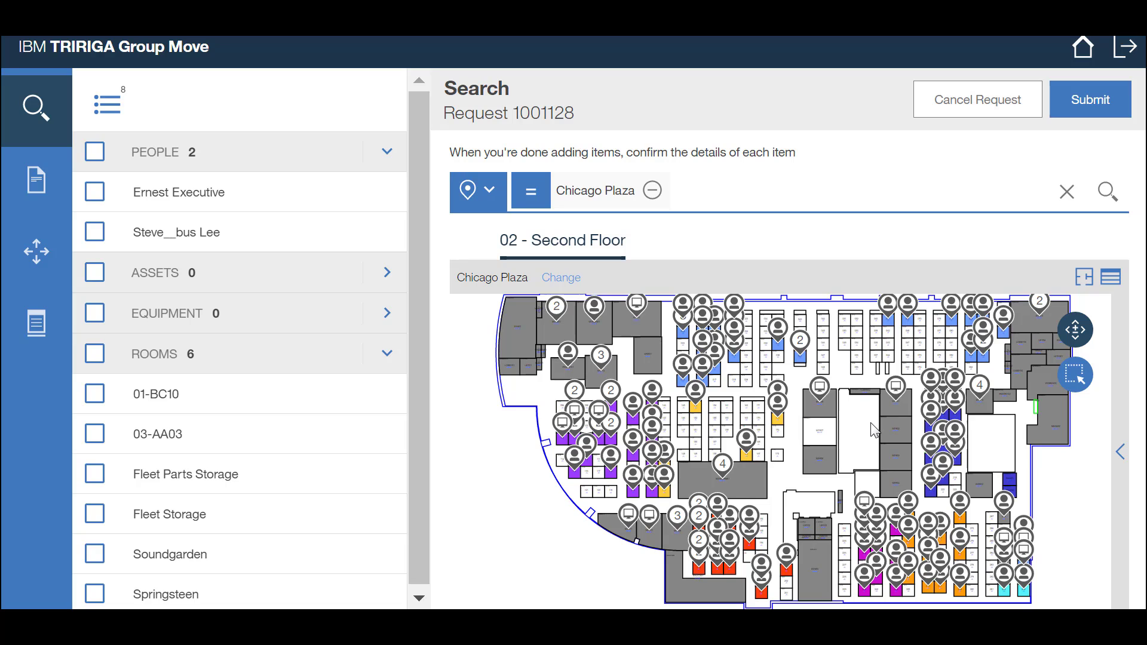
{"action": "left_click", "coordinate": [1111, 278]}
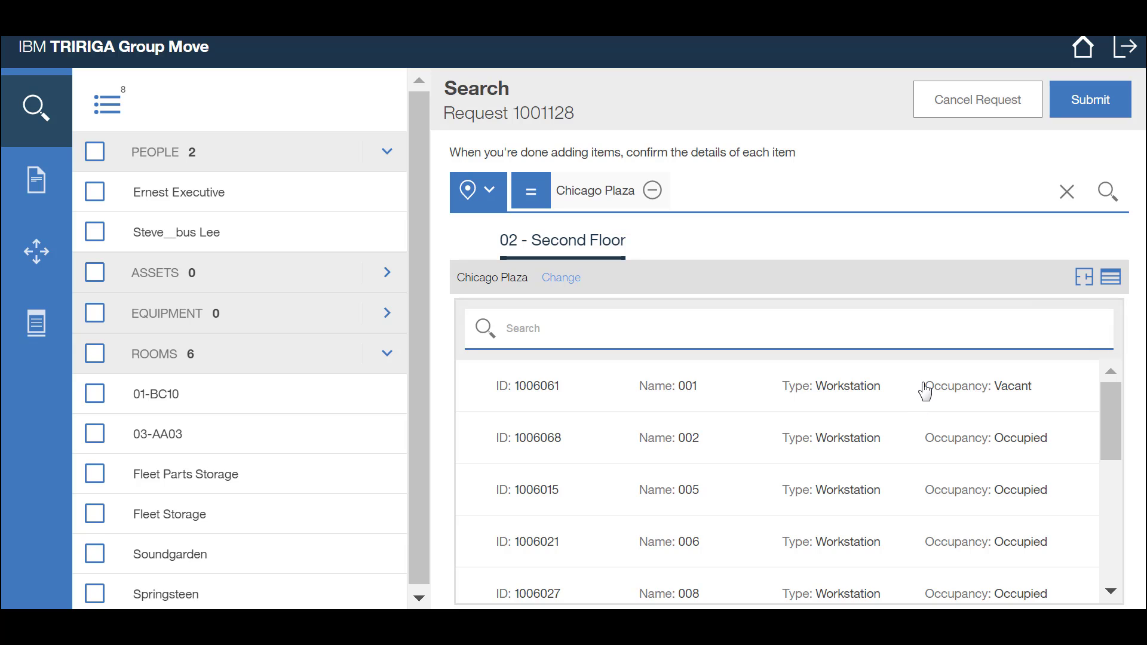
{"action": "left_click", "coordinate": [1083, 279]}
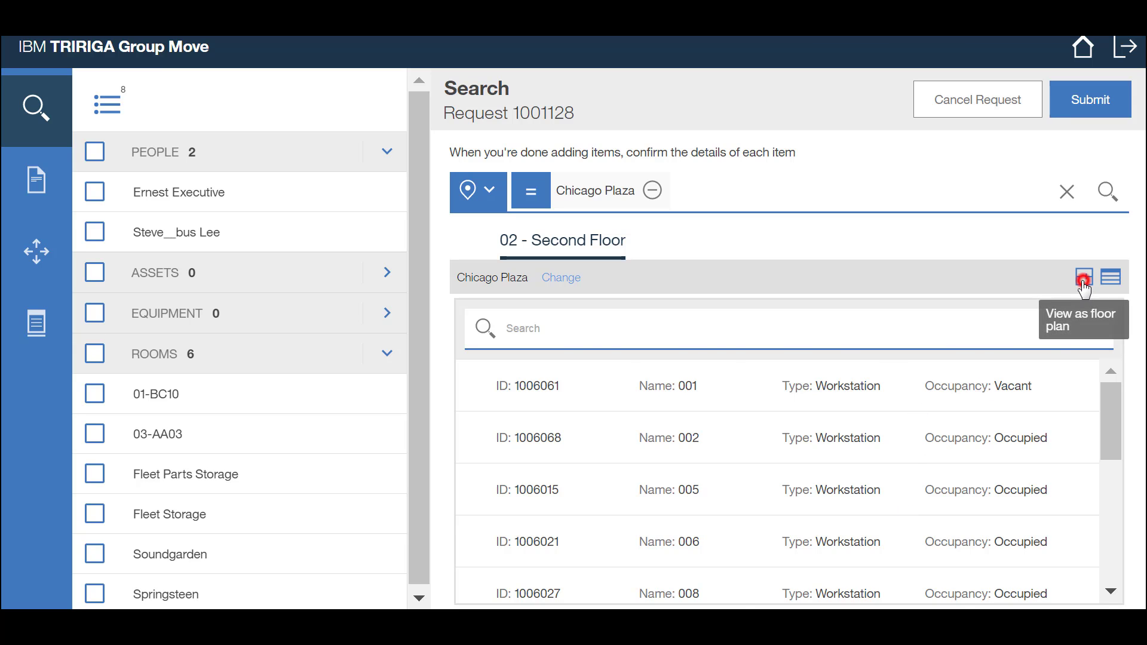